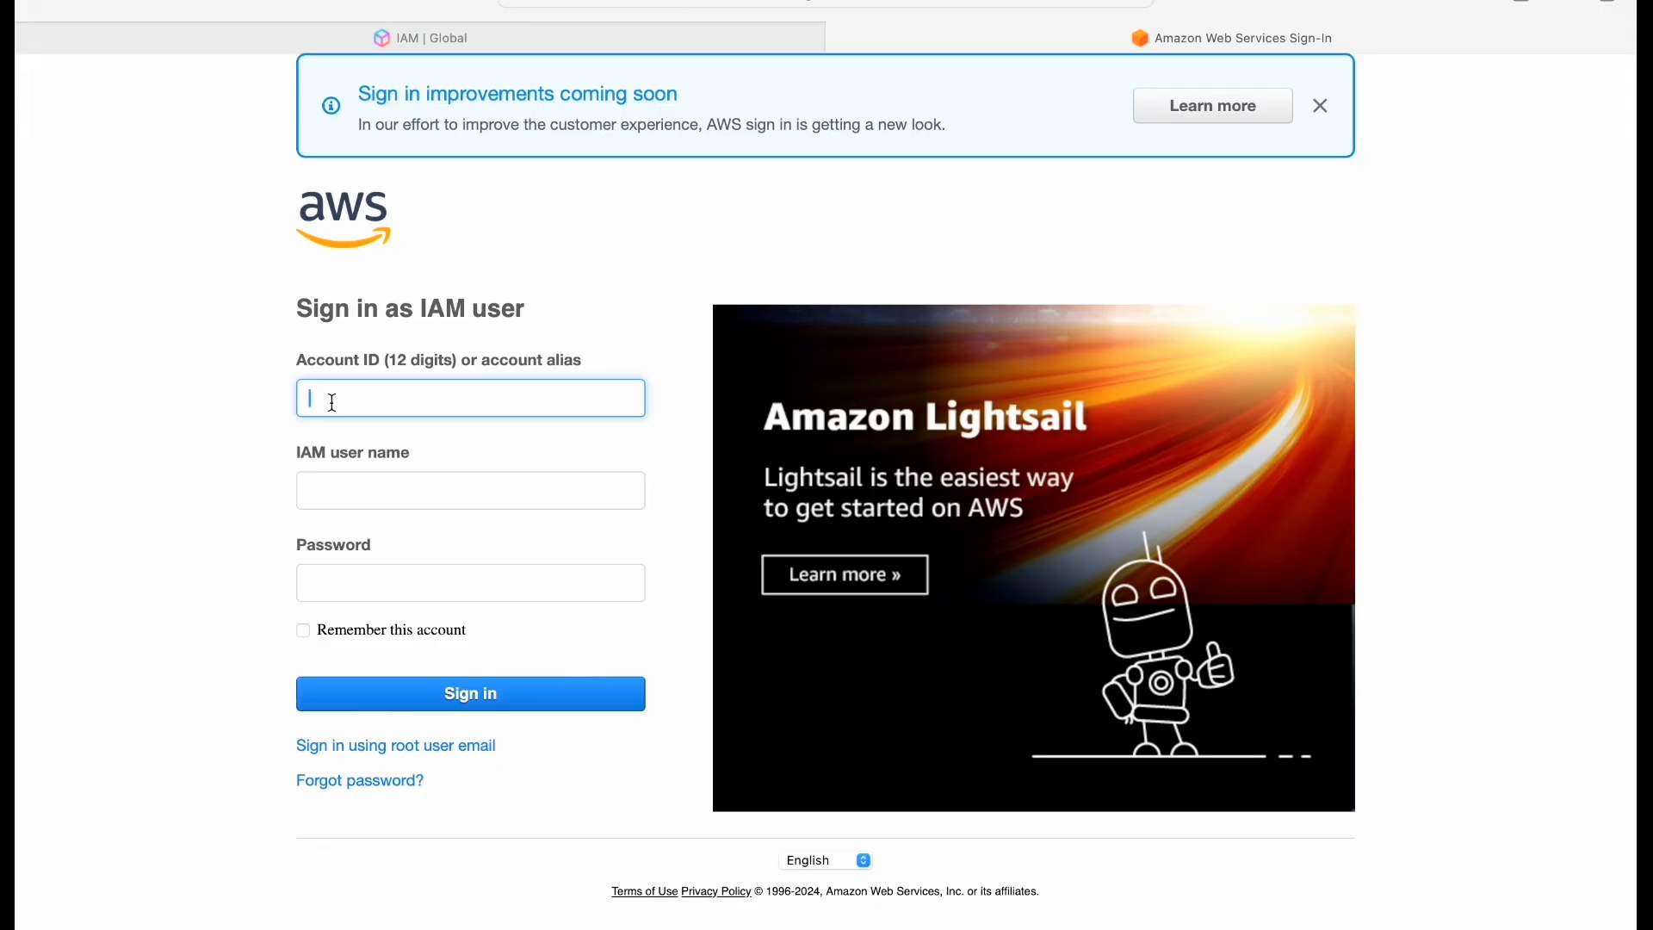
Enter the account alias on the IAM user sign-in page, correcting a typo.
text(clou)
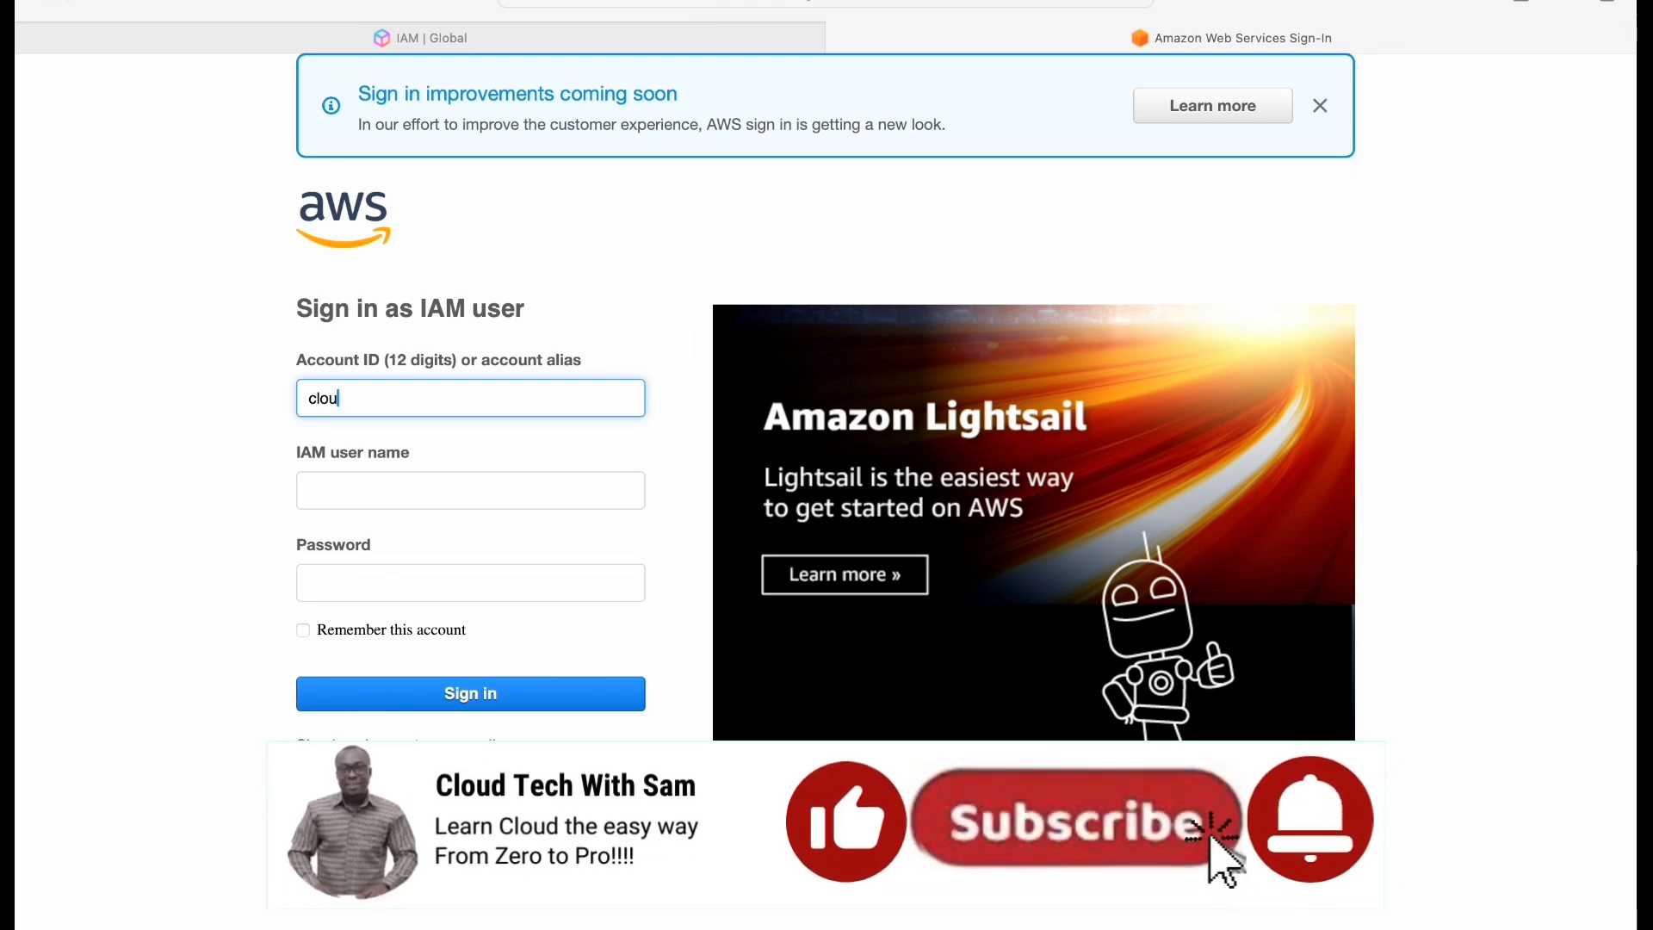
text(d)
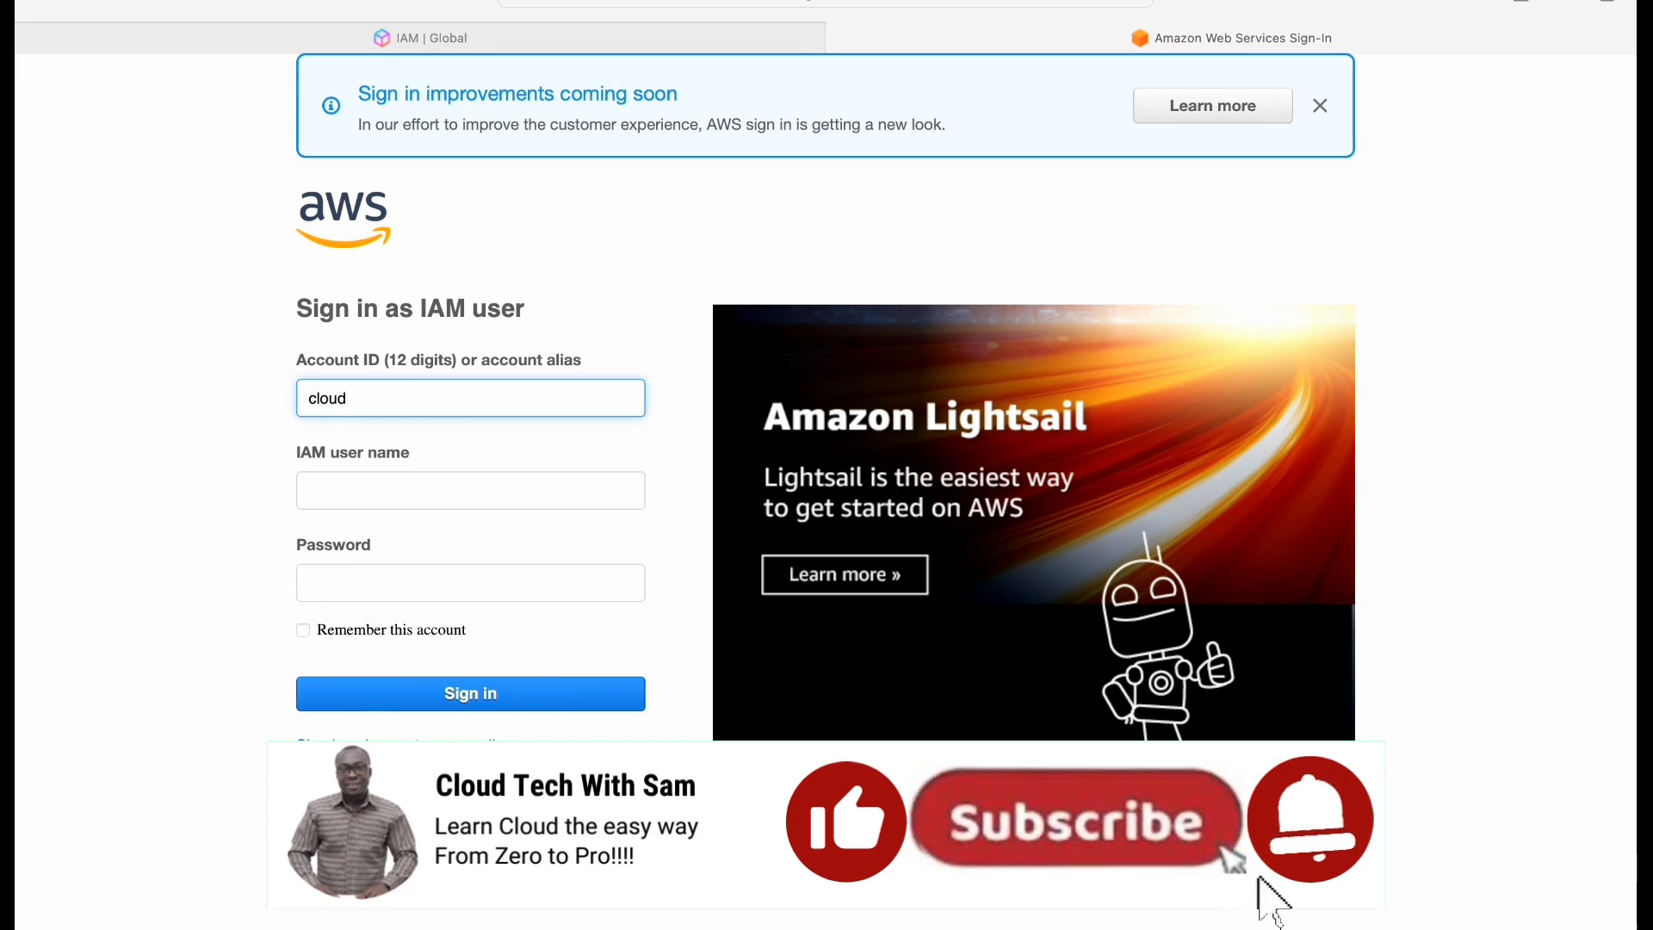
text(tech)
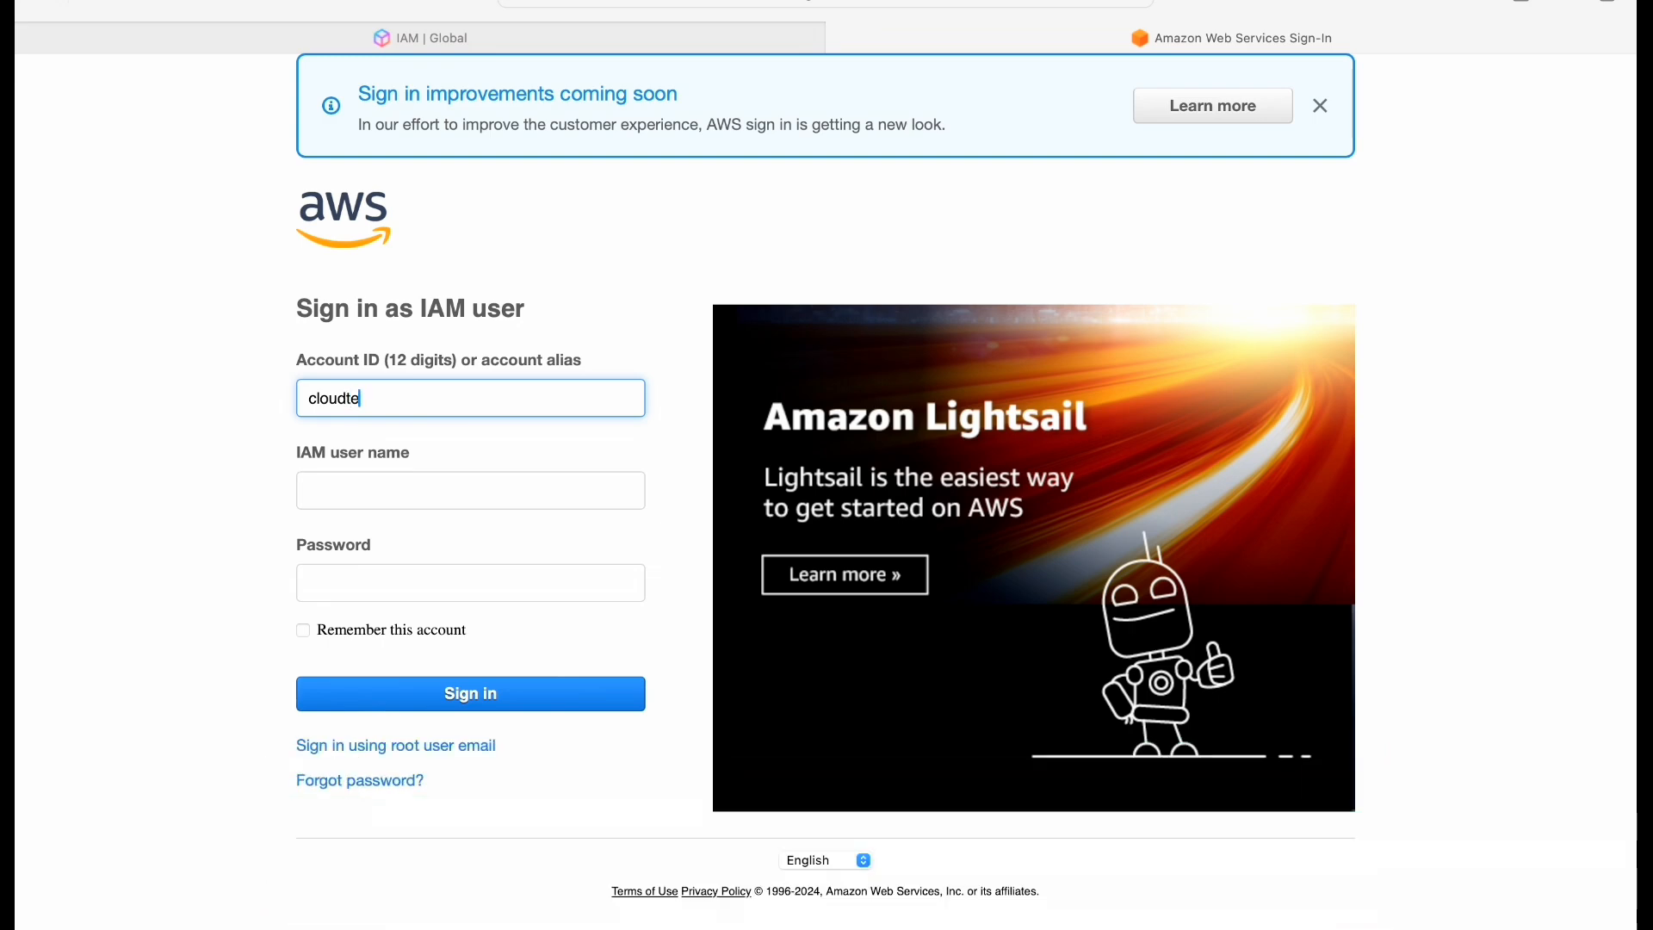
key(BackSpace)
text(hwithsam)
Enter the IAM user name and password, sign in, and decline saving the password.
click(336, 493)
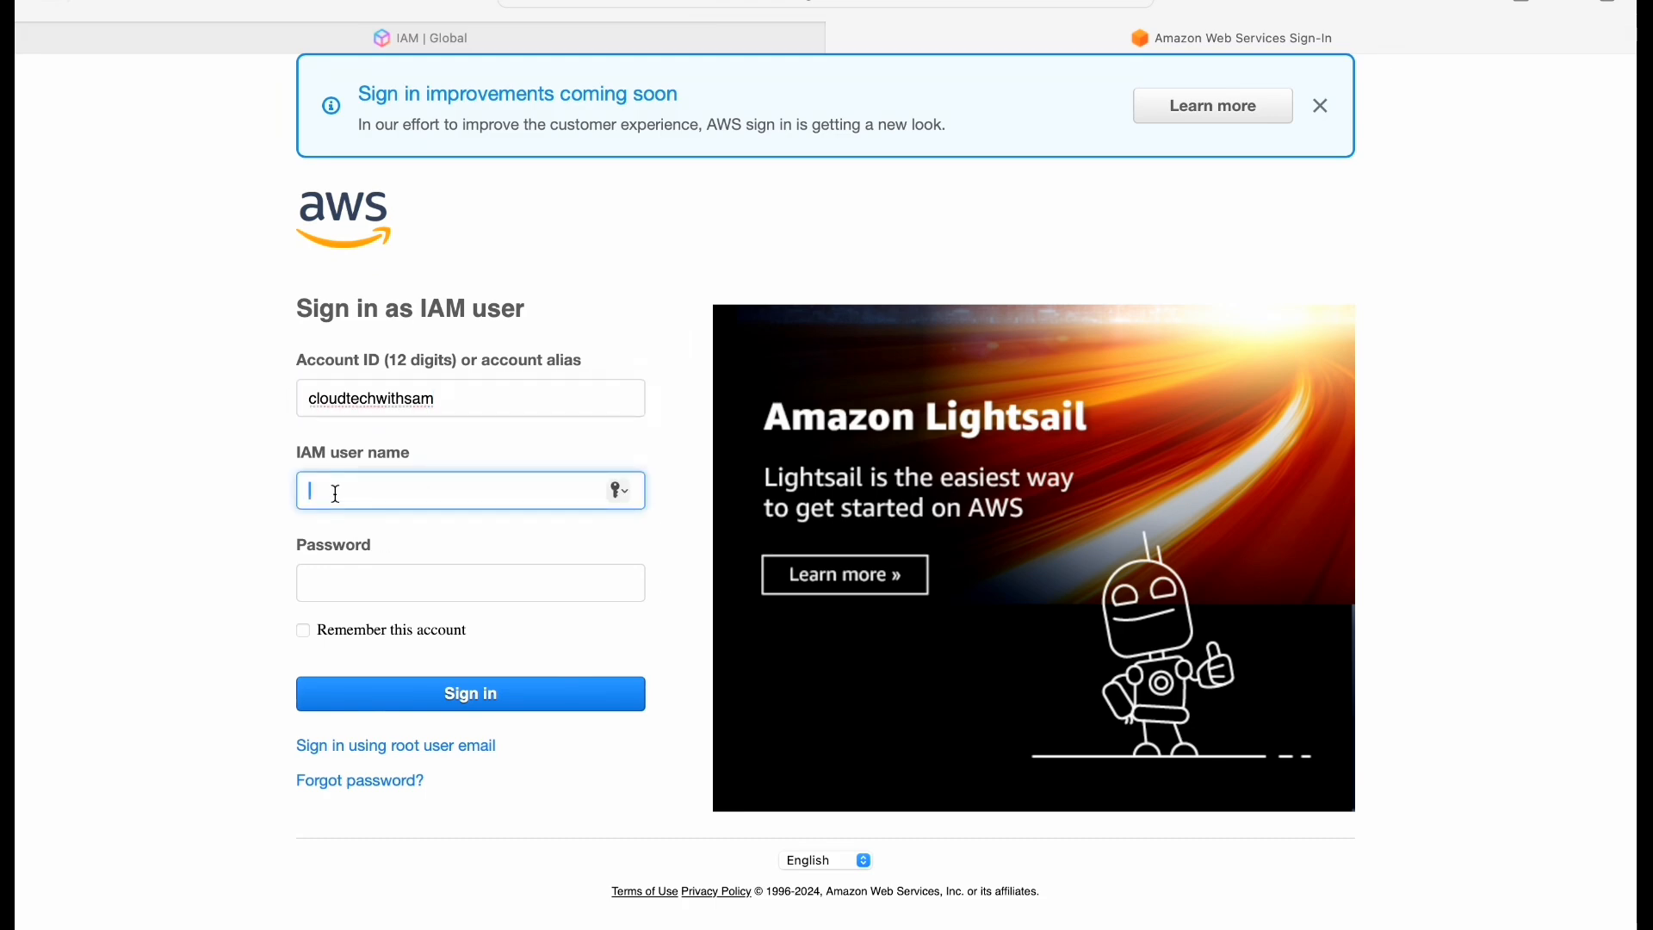
text(George)
click(339, 581)
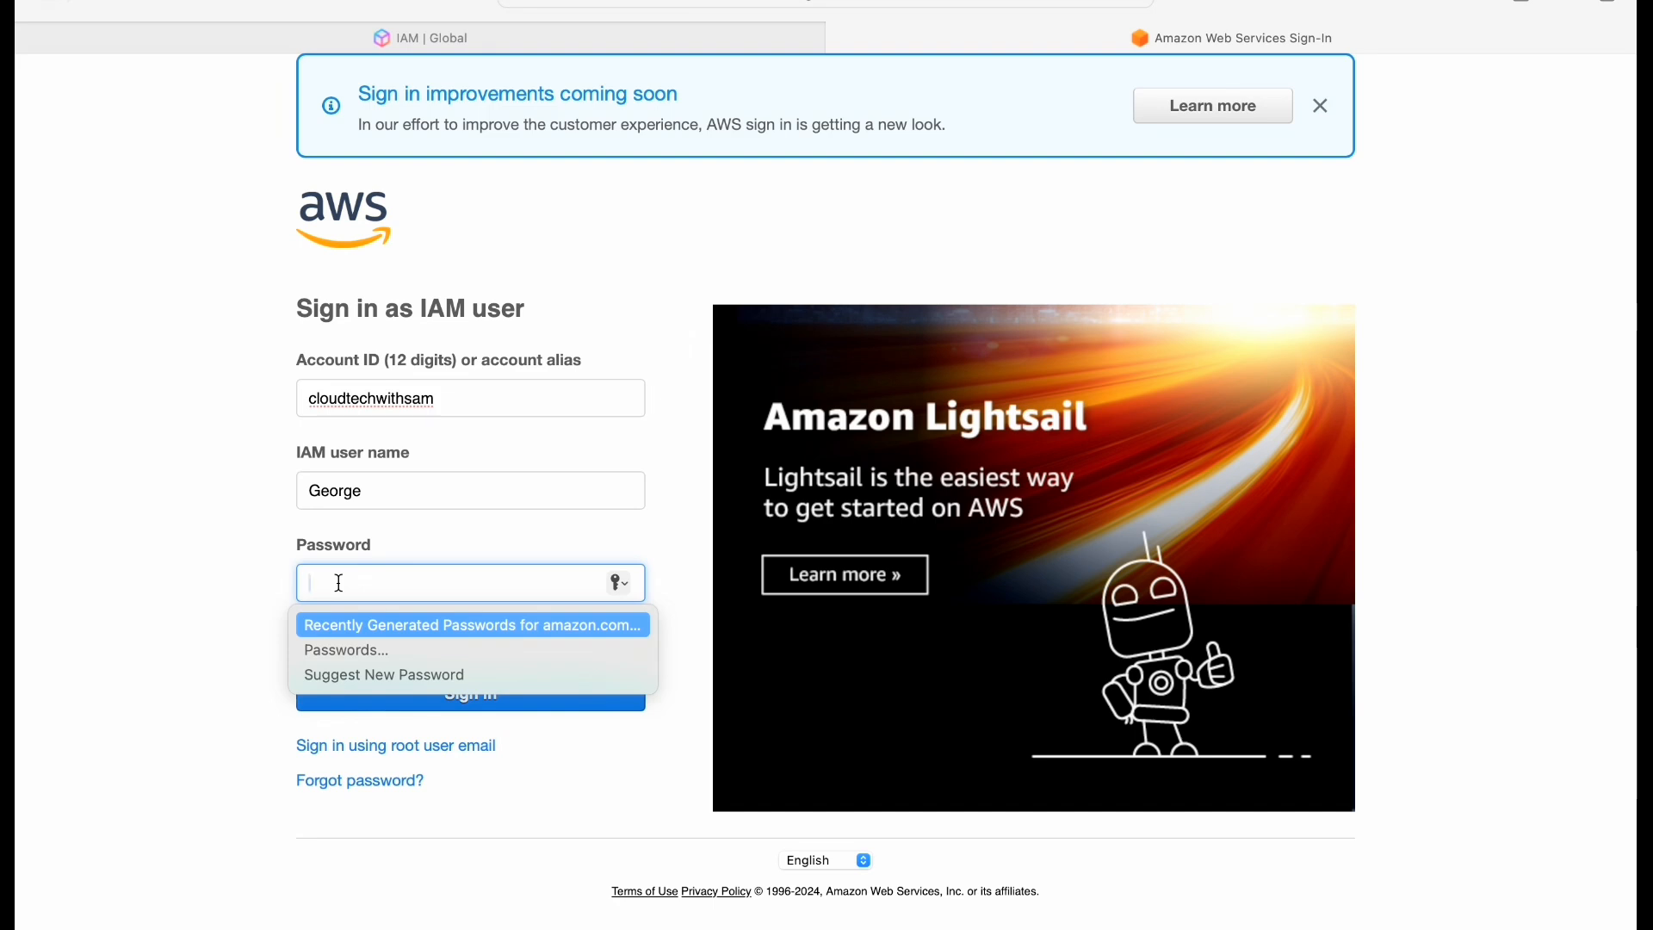
text(•••••)
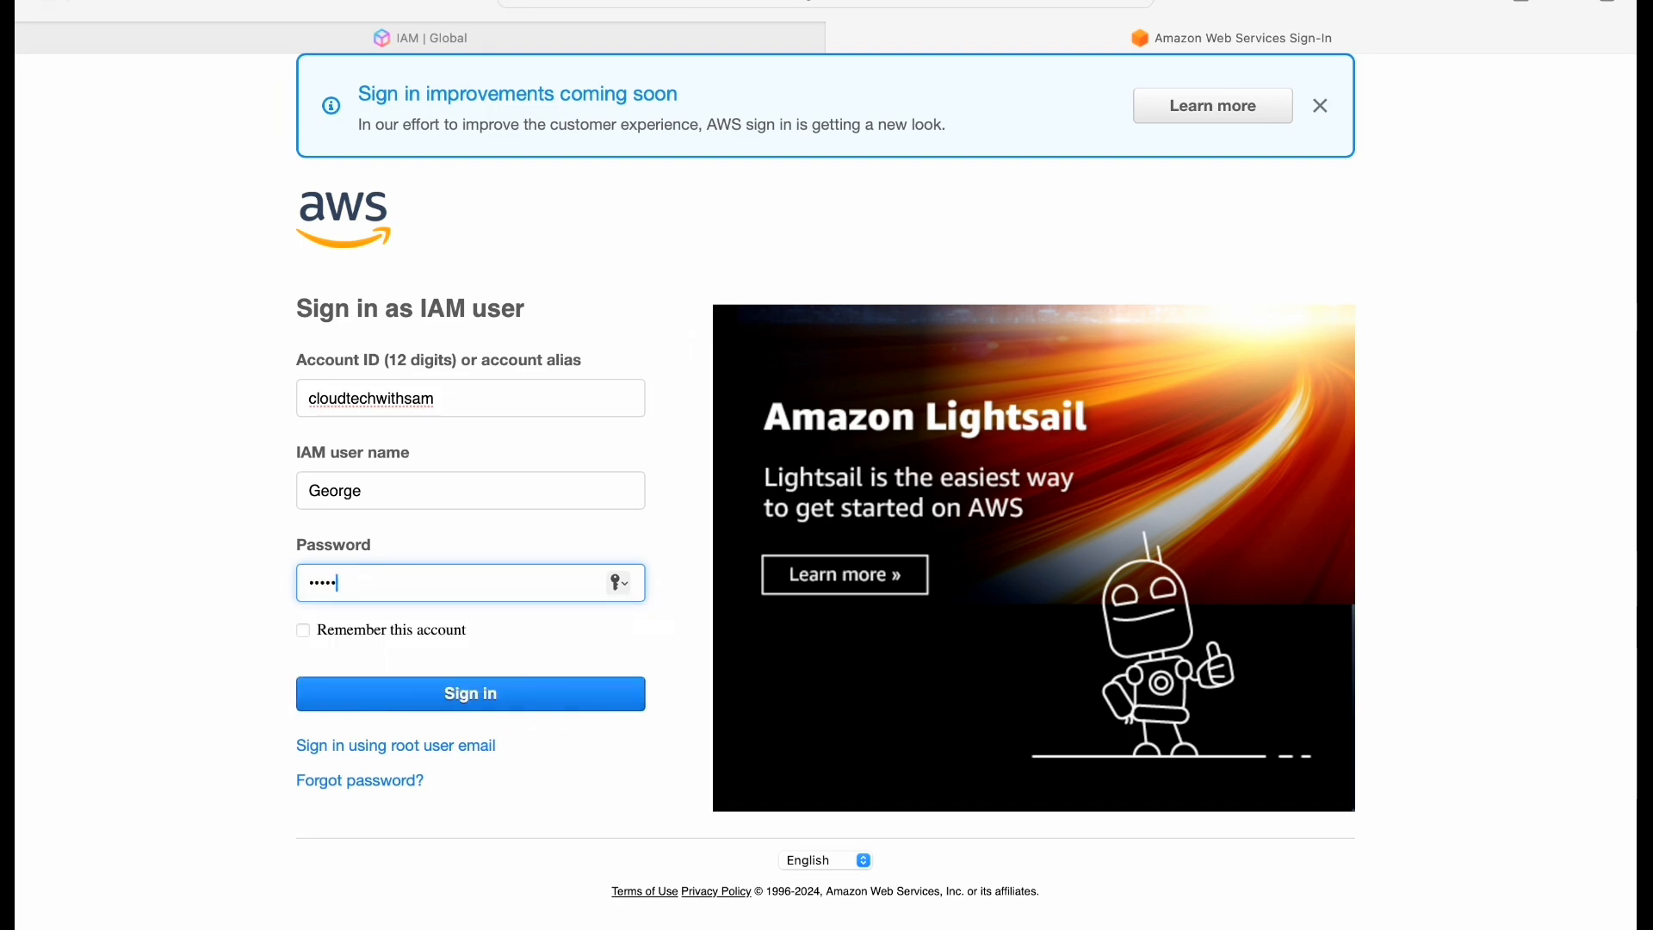
text(••••••••)
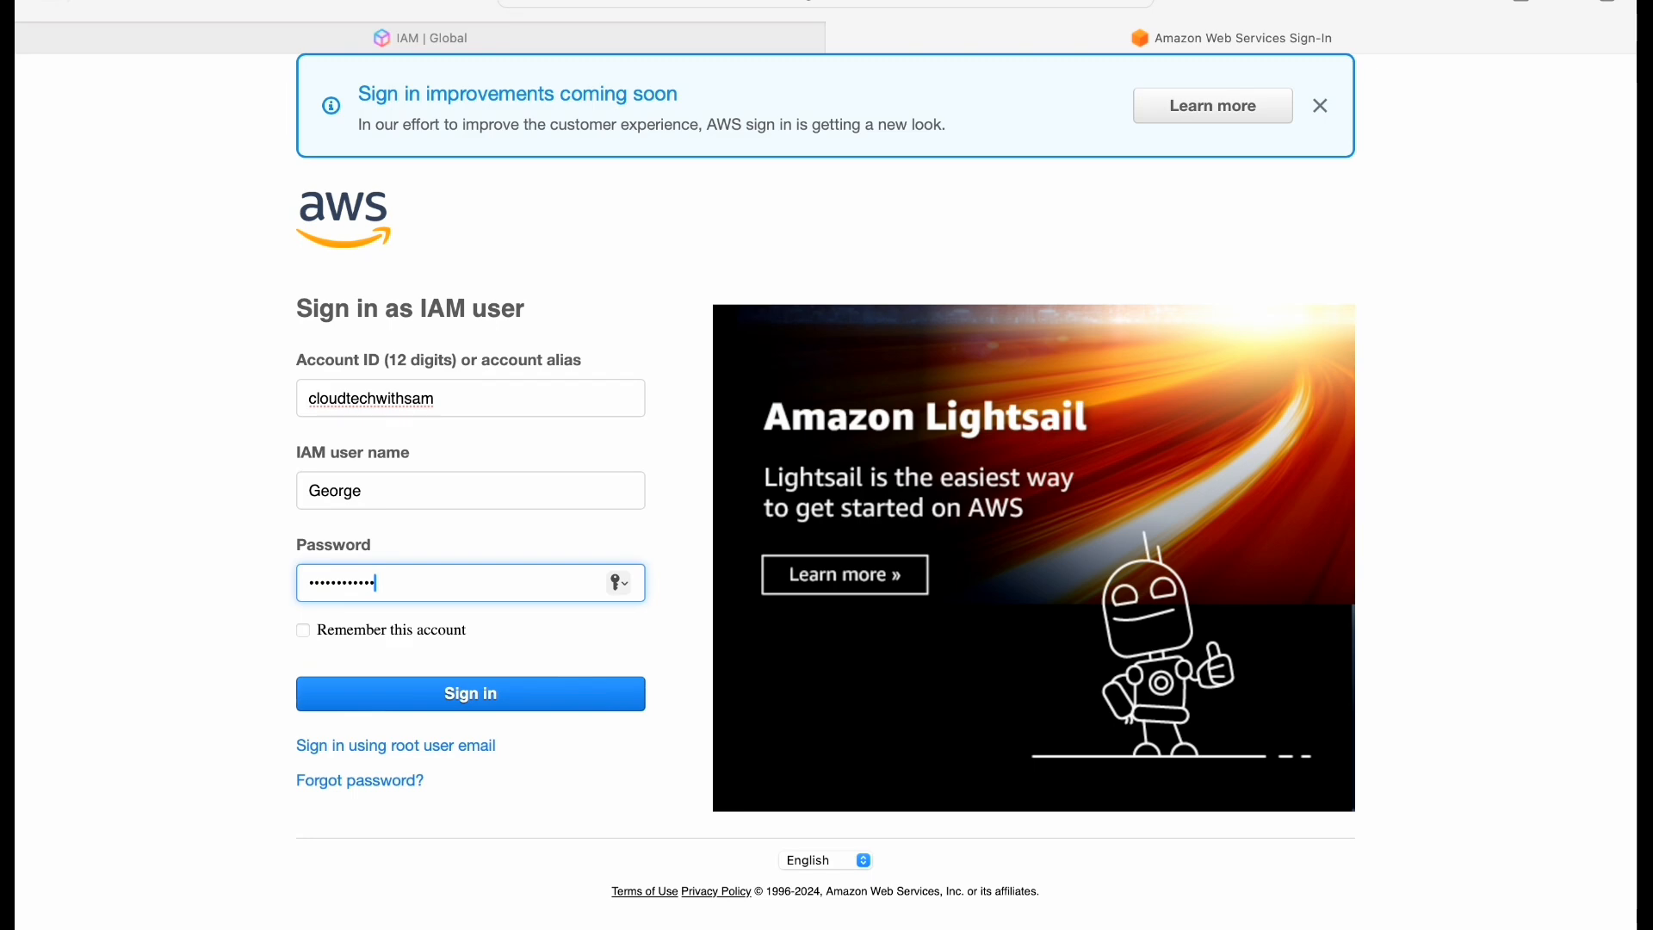
click(436, 689)
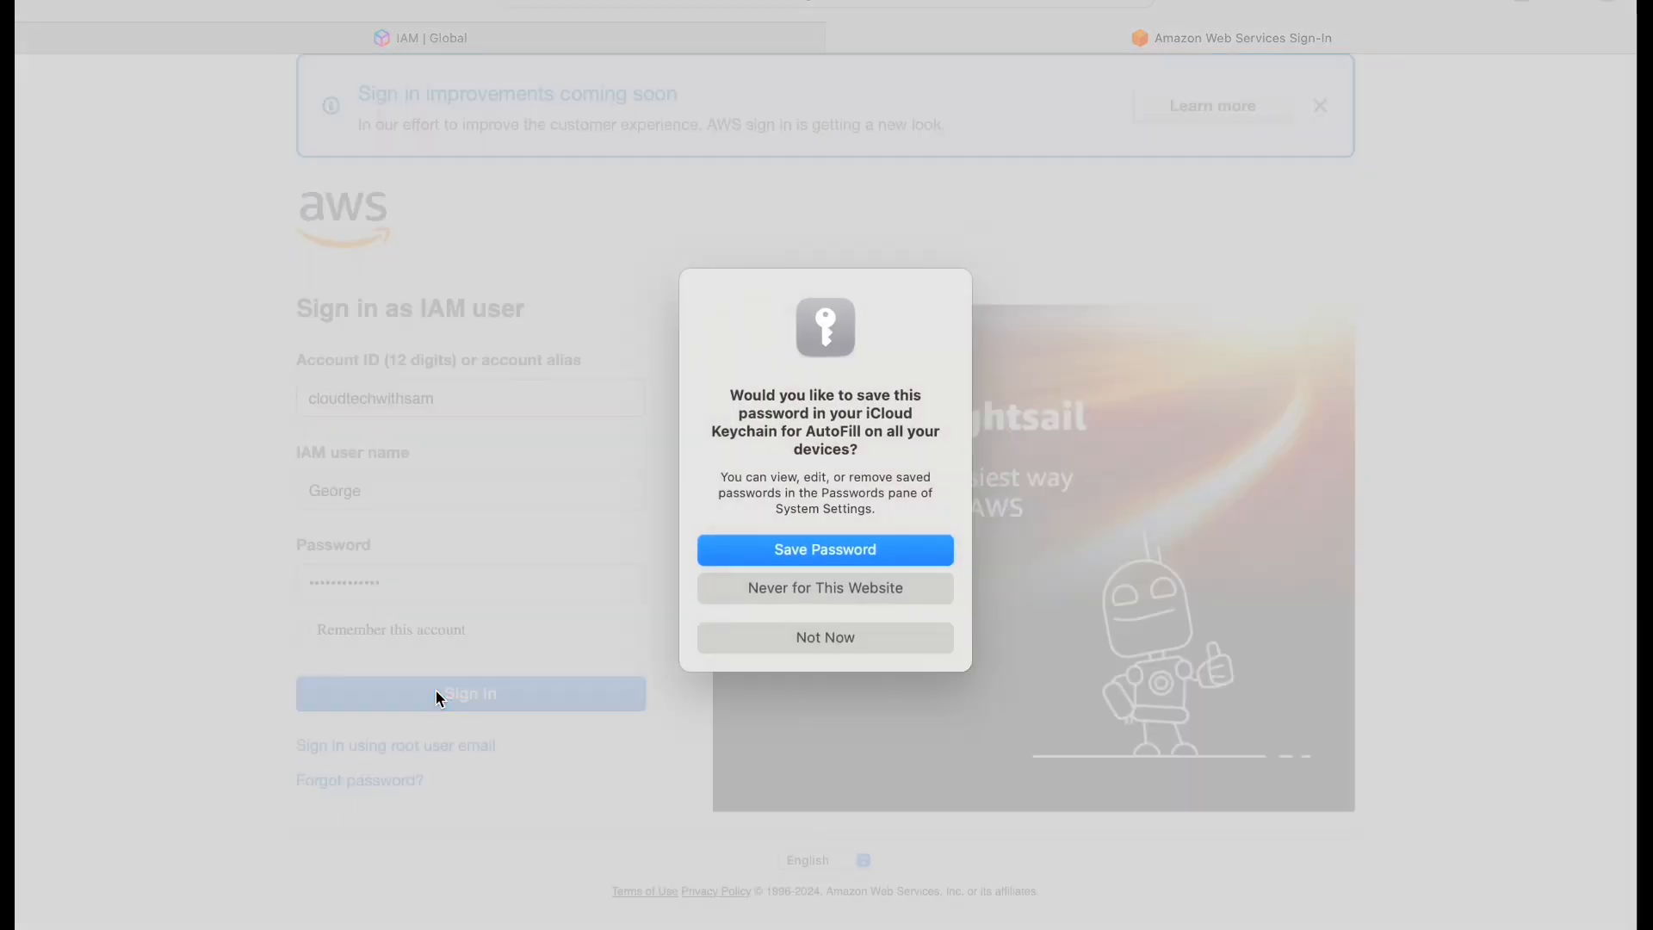
click(847, 635)
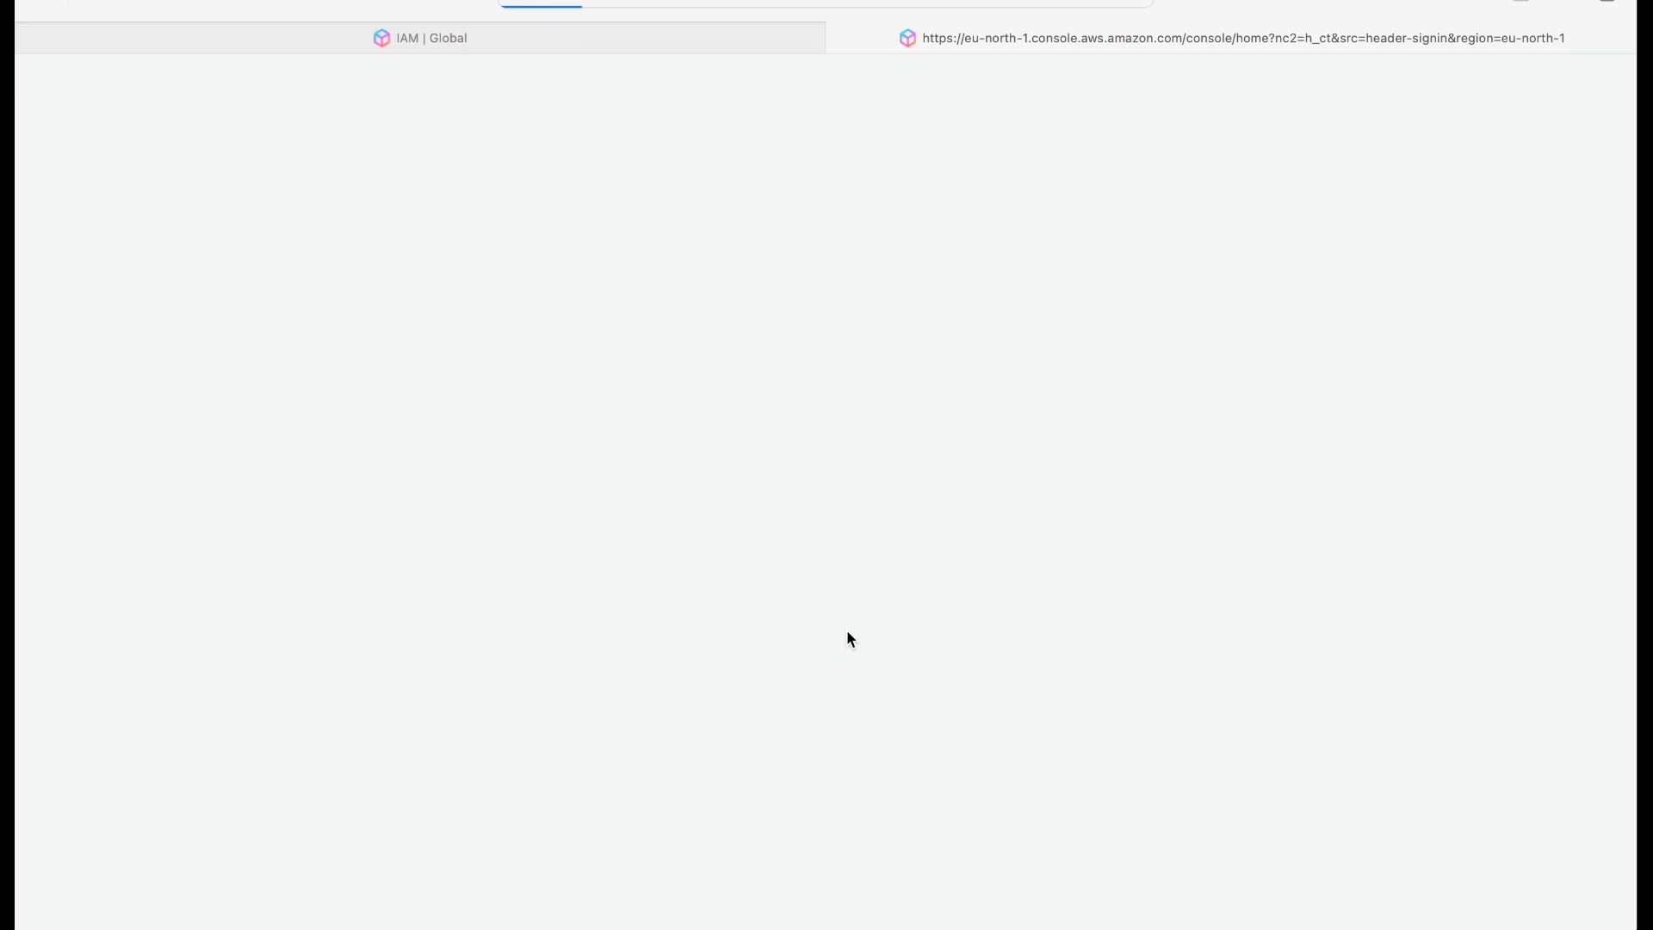
click(263, 82)
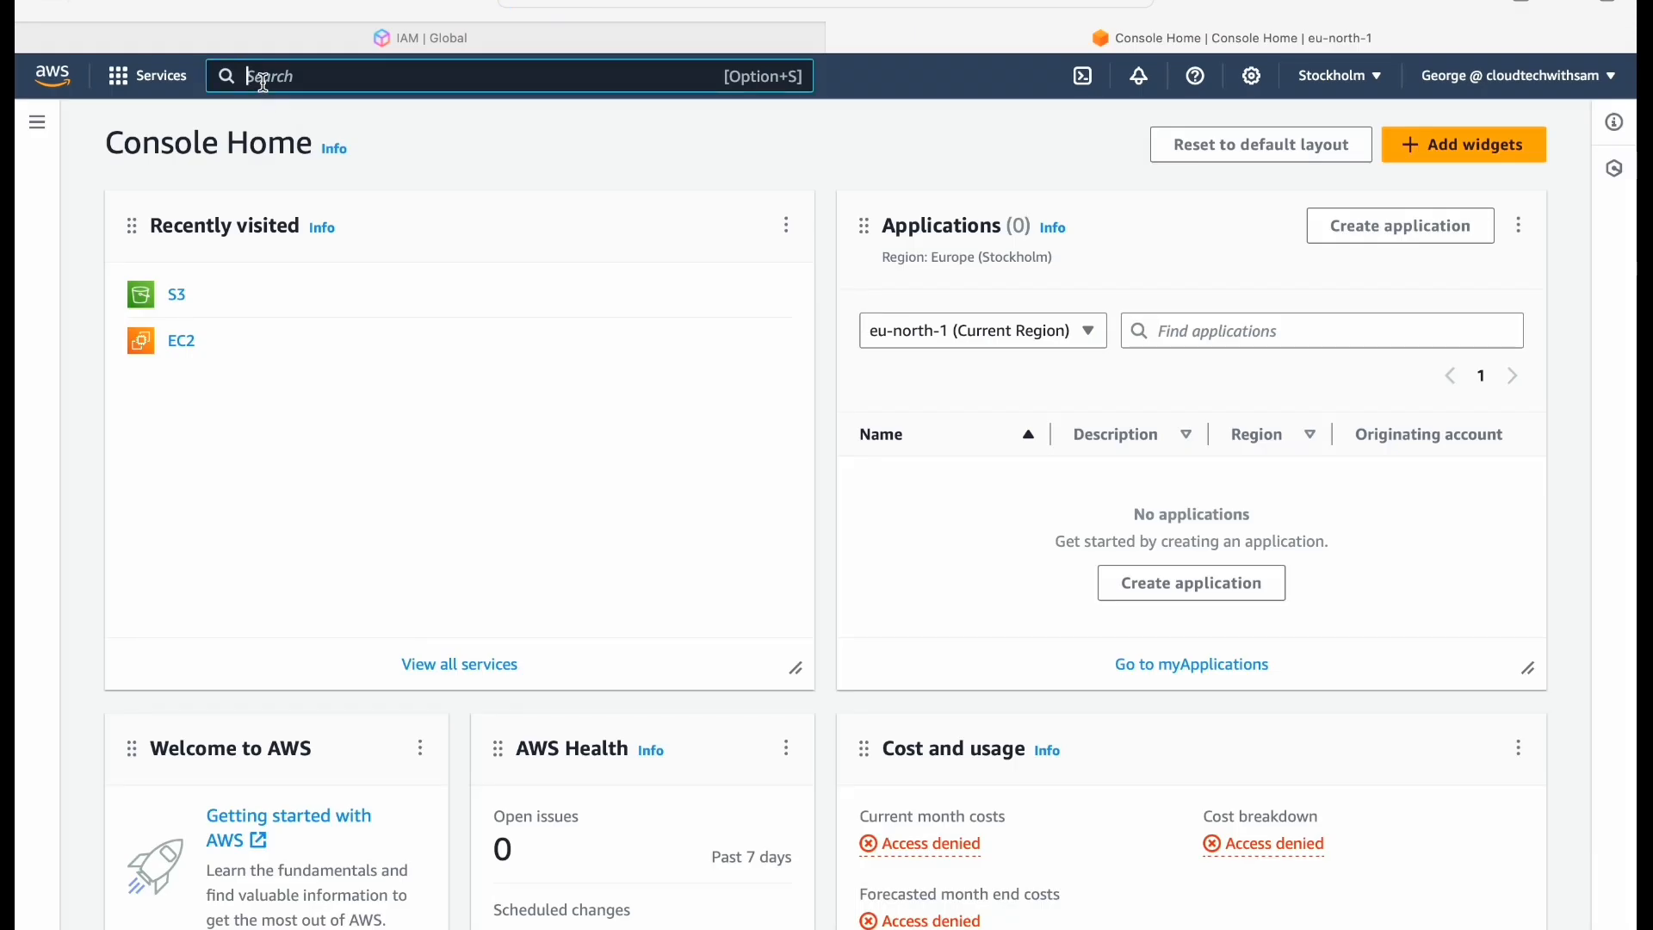
Search for IAM, open its dashboard, and choose Add MFA for yourself.
text(IAM)
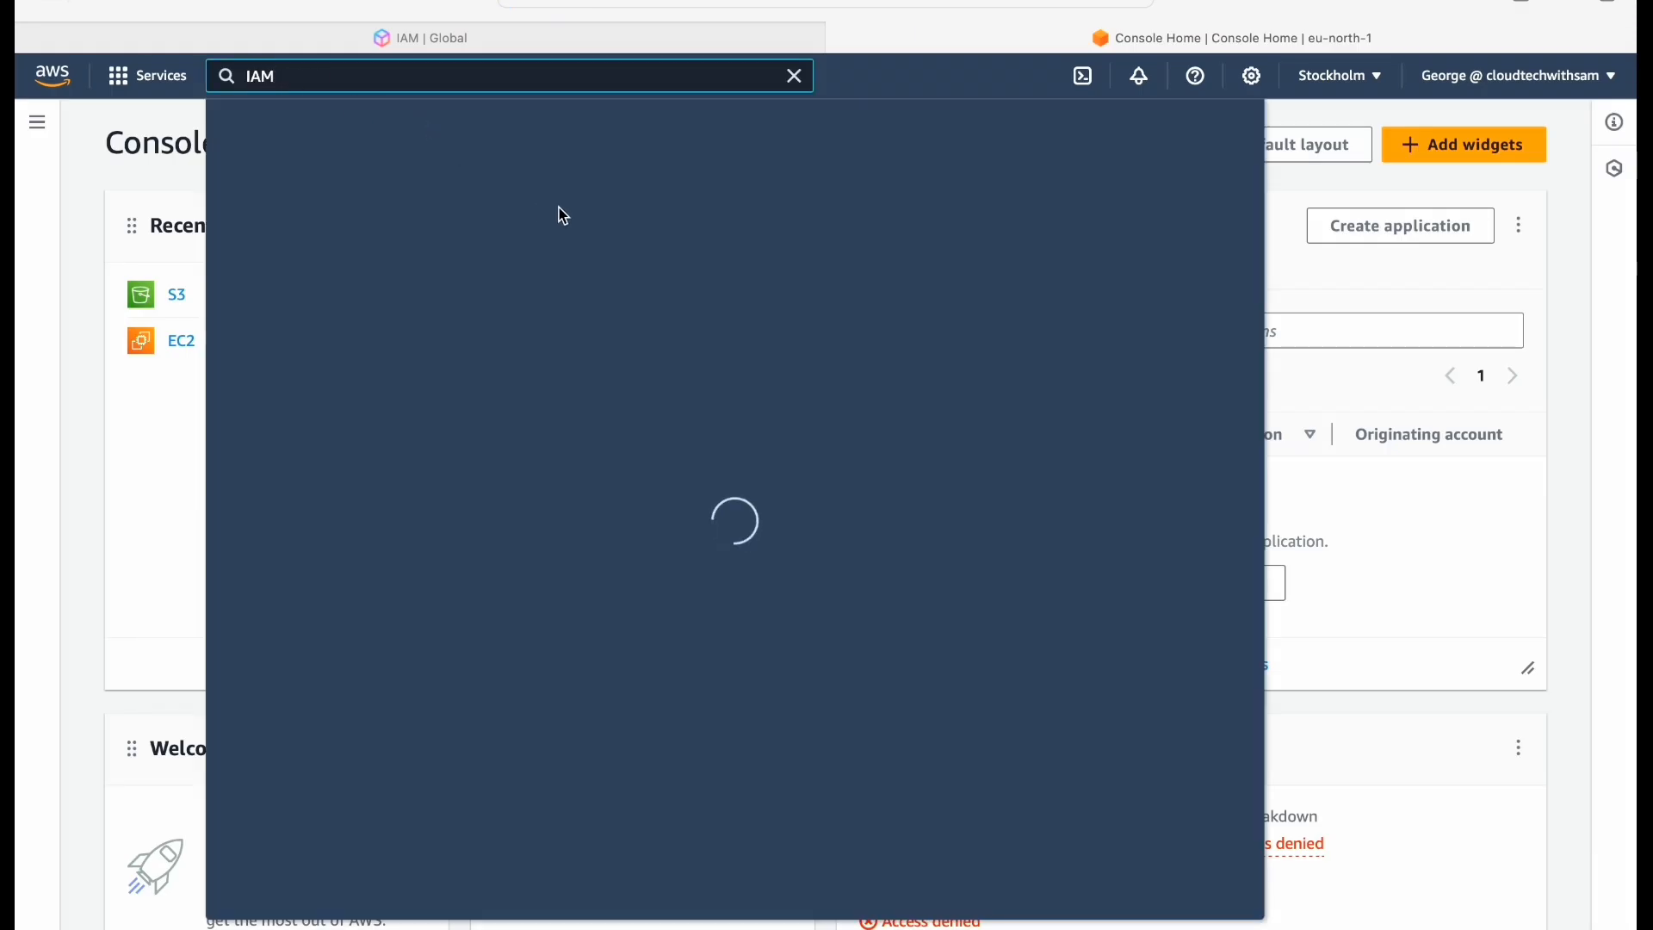
click(566, 257)
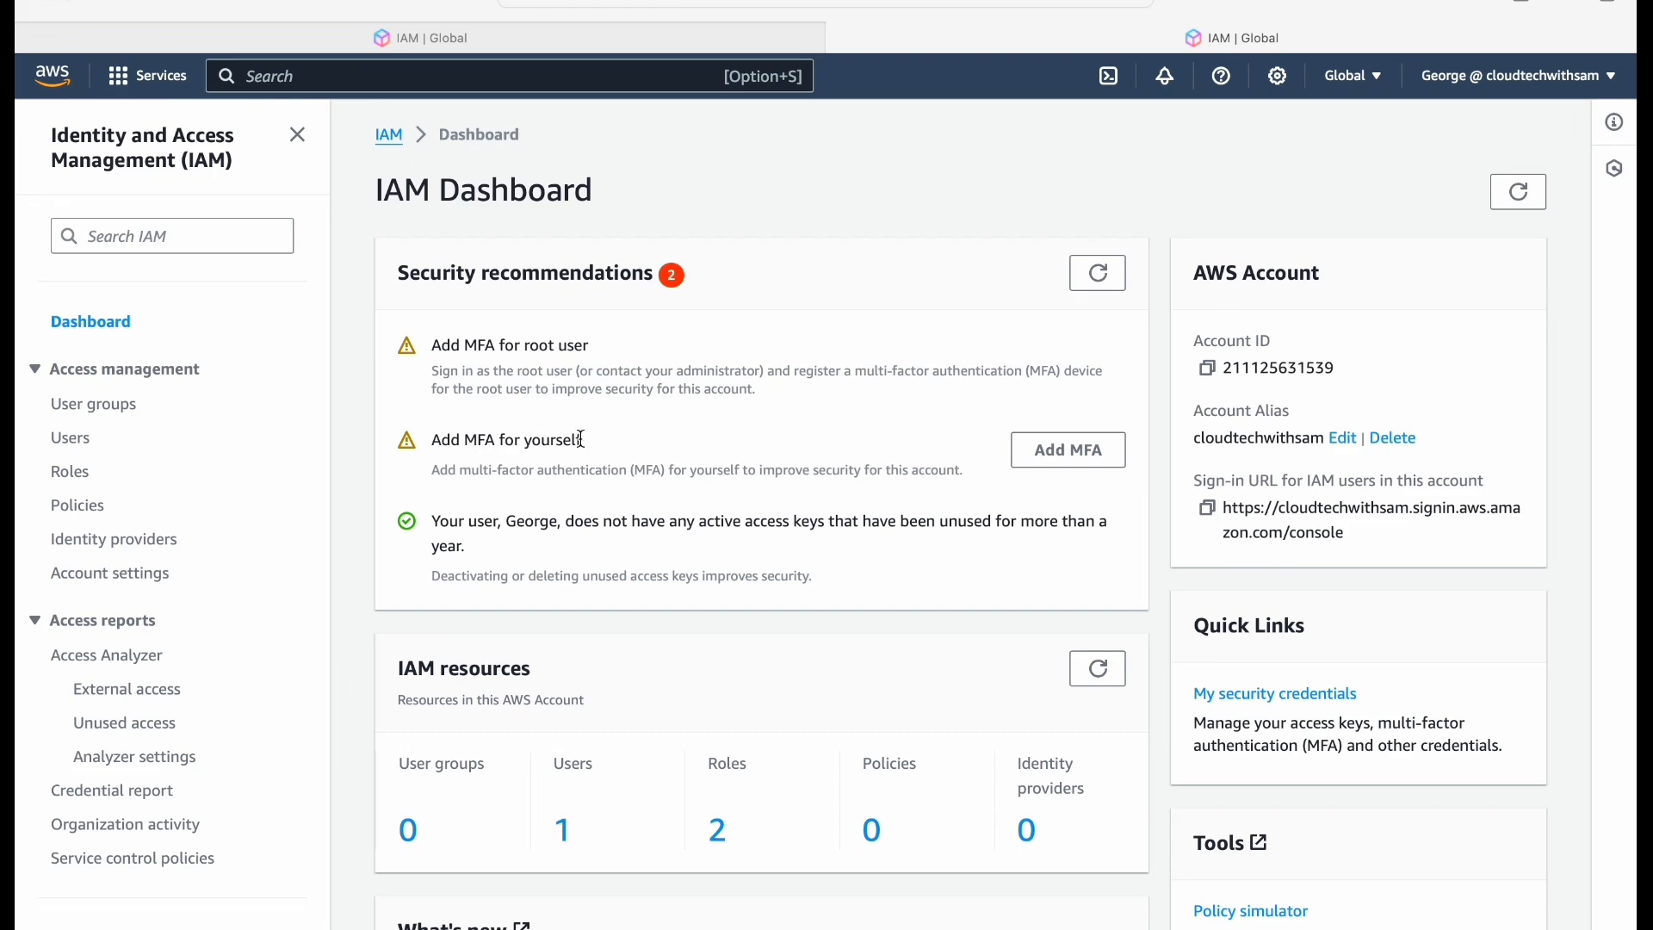
click(1090, 452)
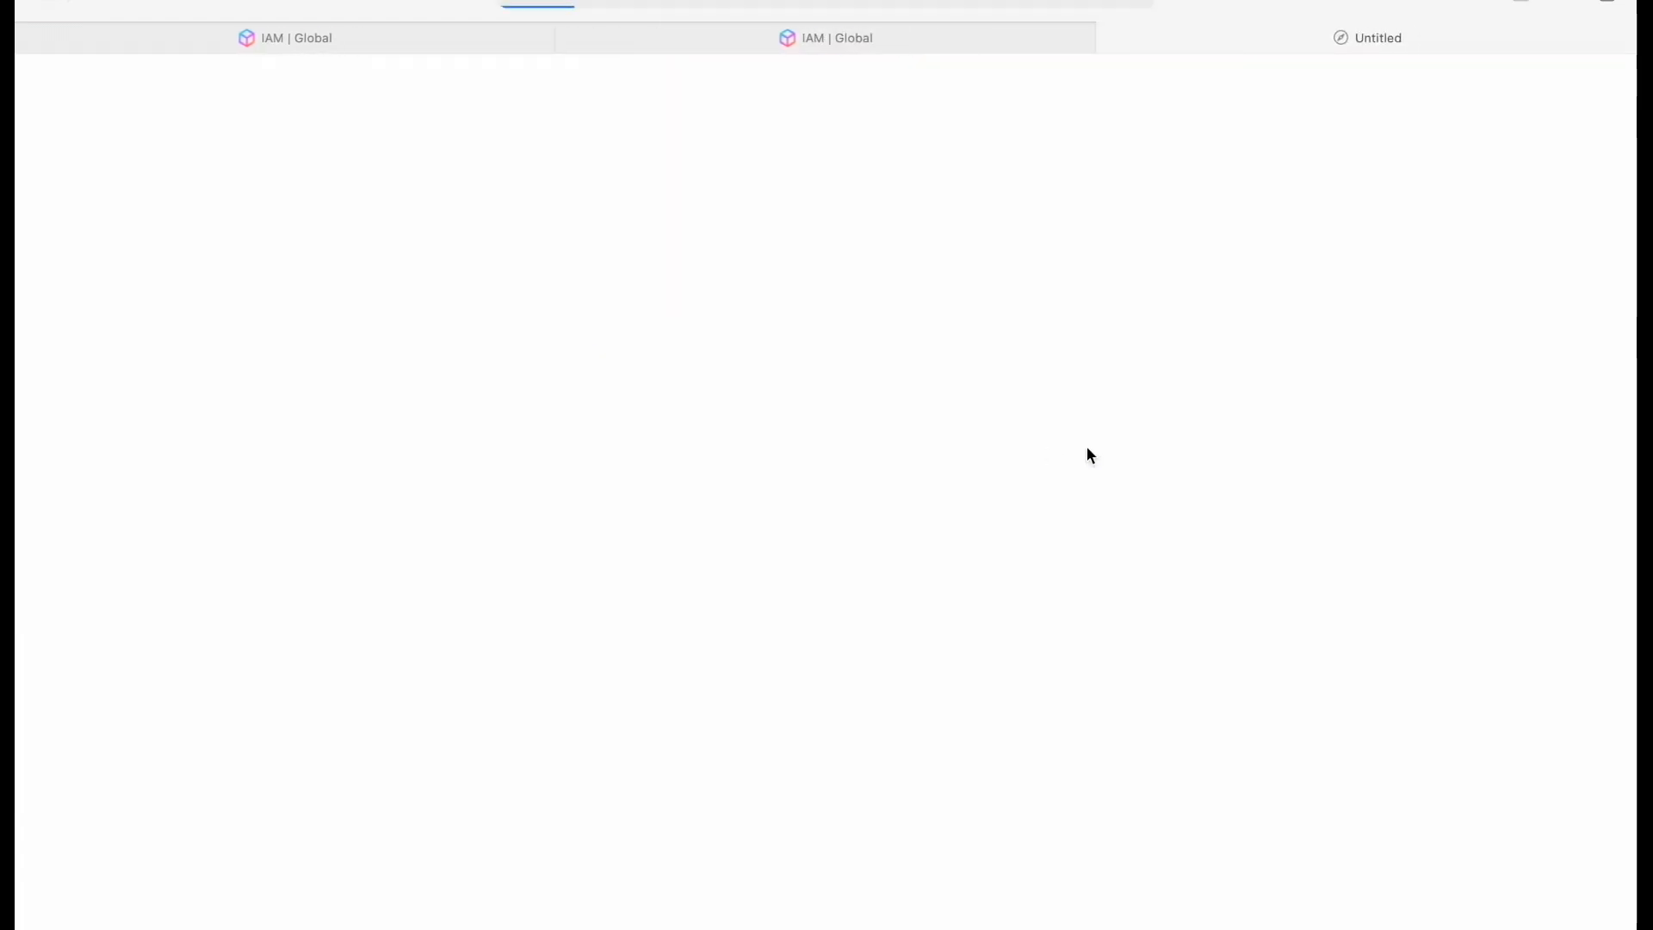
Name the MFA device after the user, select the Authenticator app type, and continue.
click(459, 387)
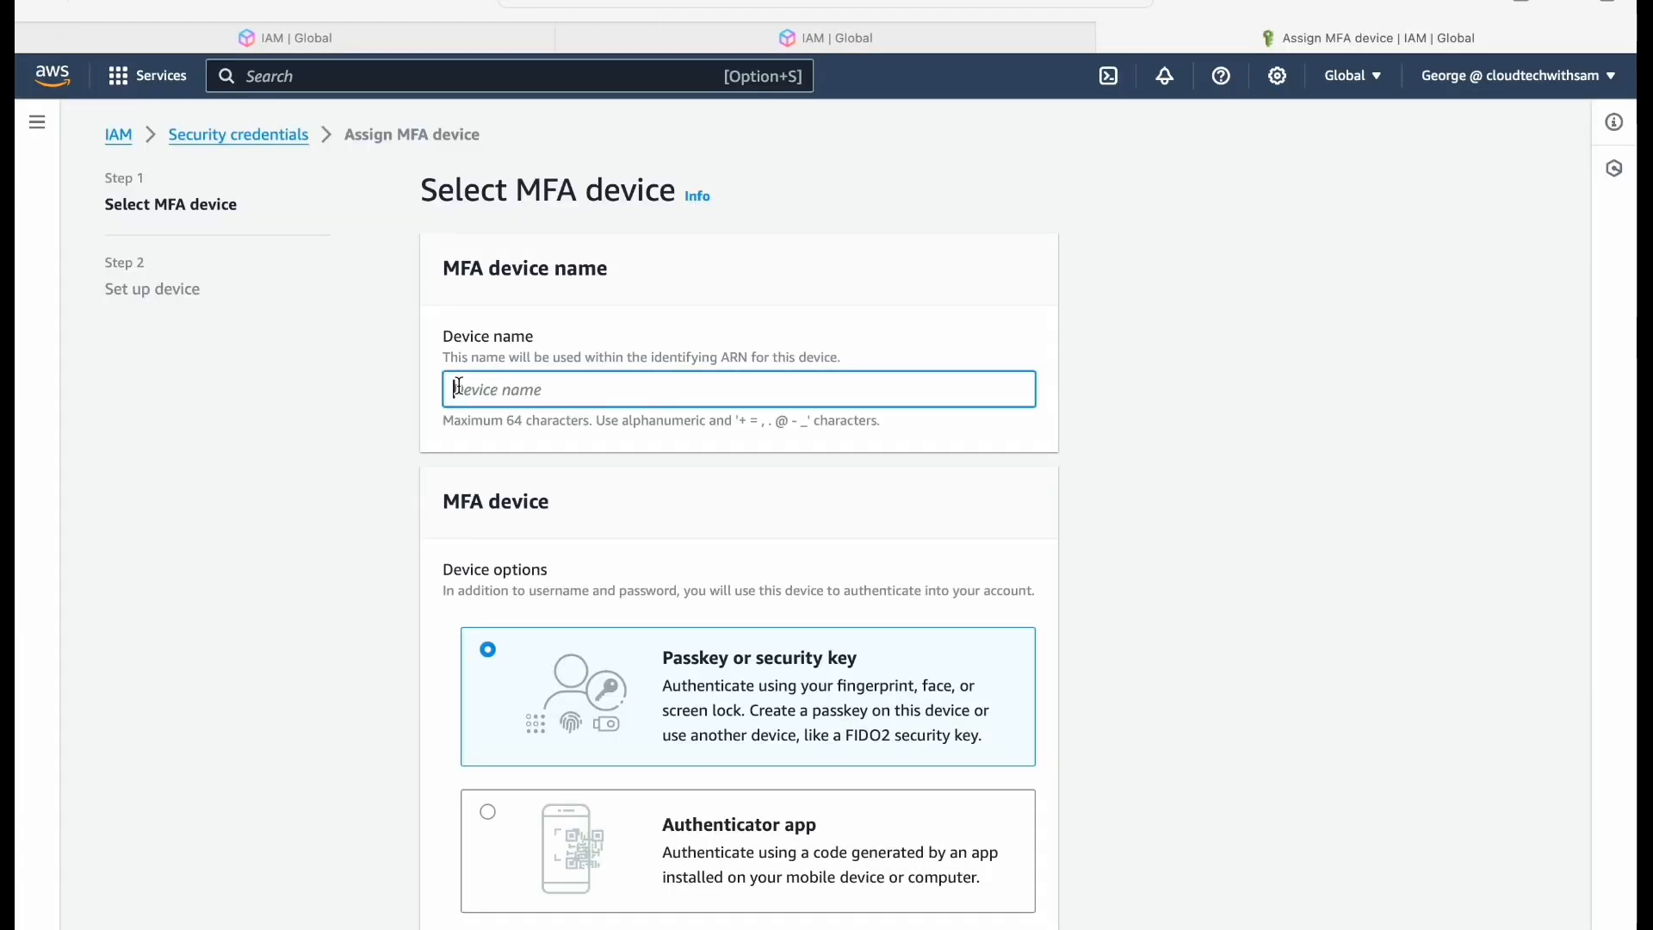
text(George)
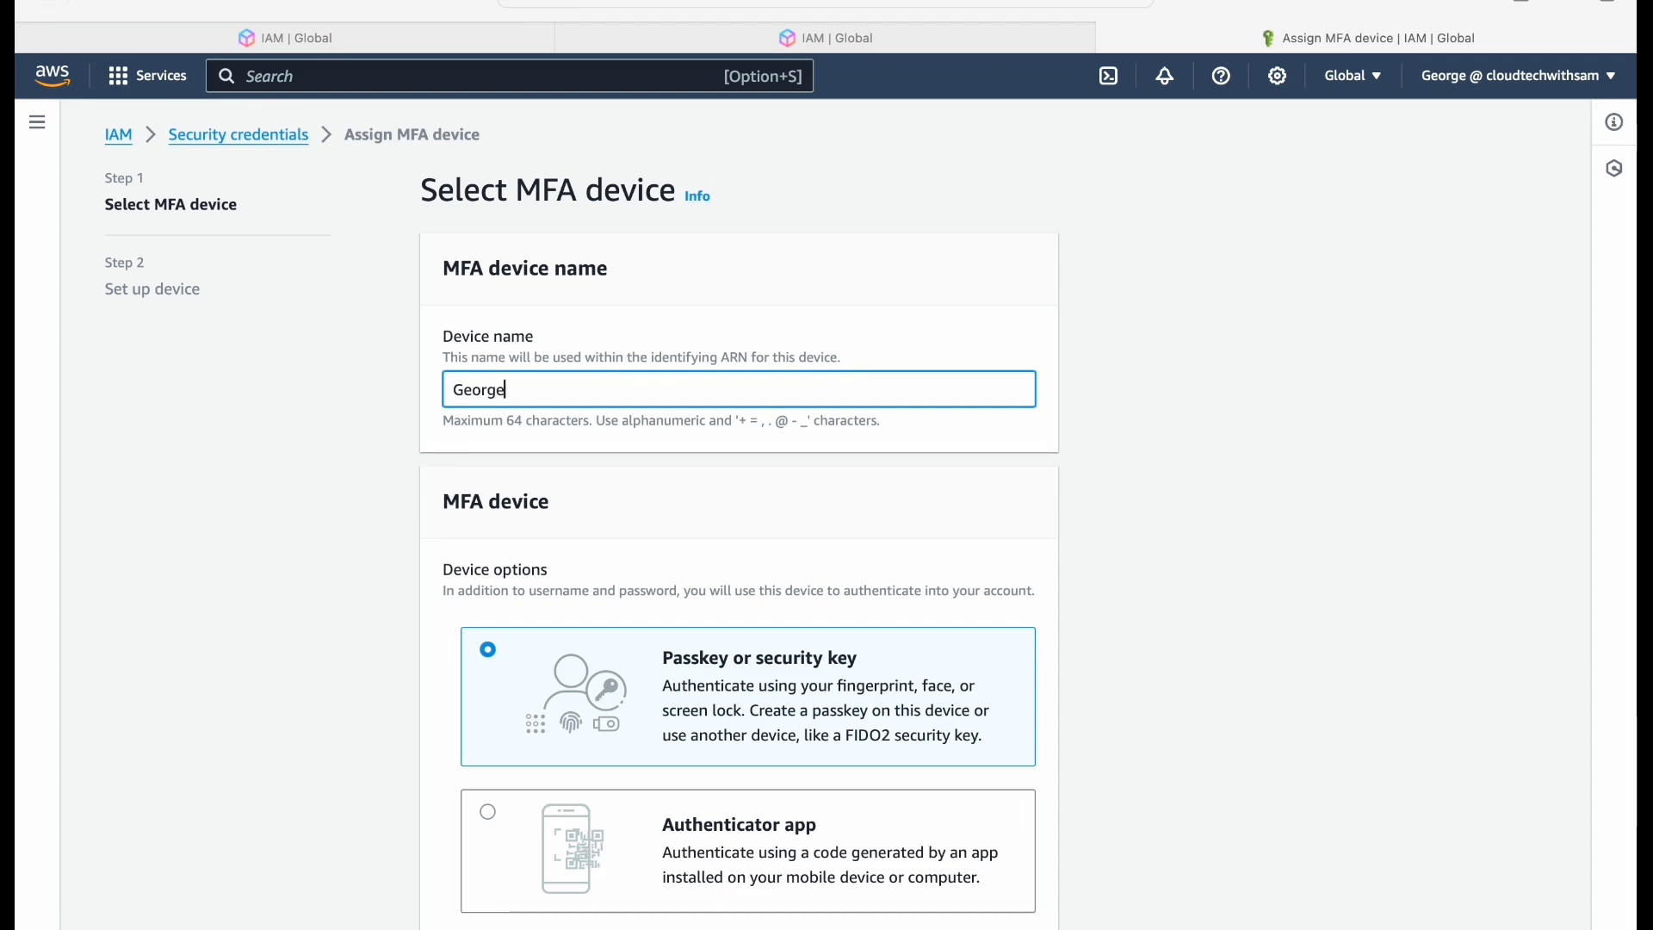
scroll(739, 542, down, 3)
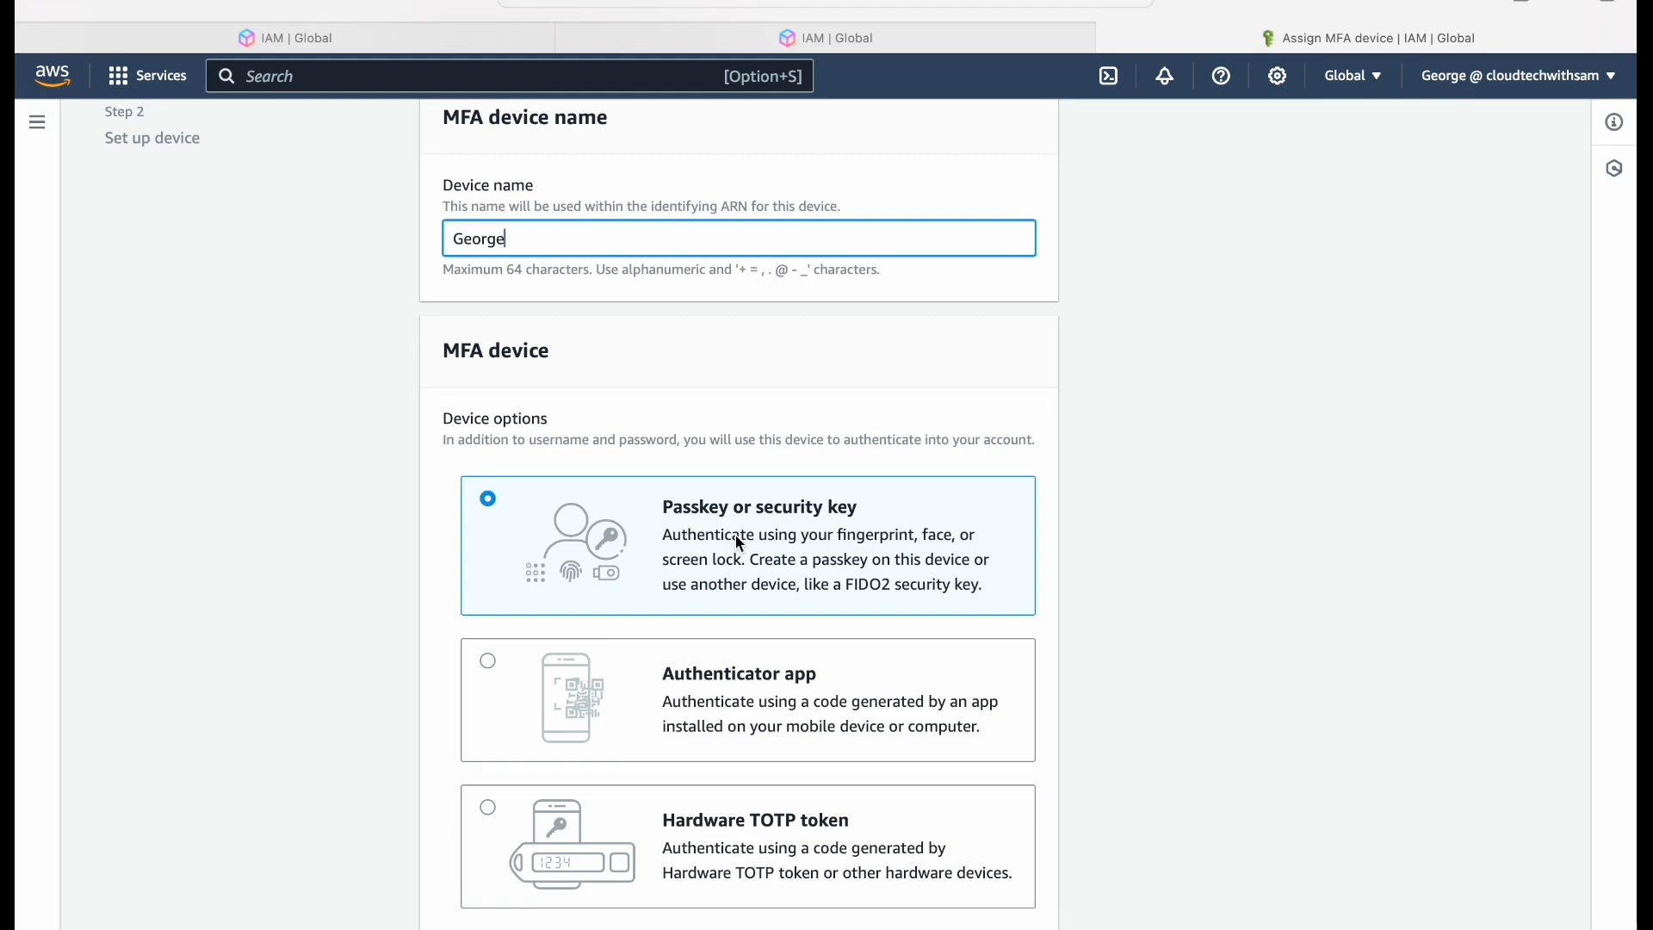
scroll(736, 537, down, 1)
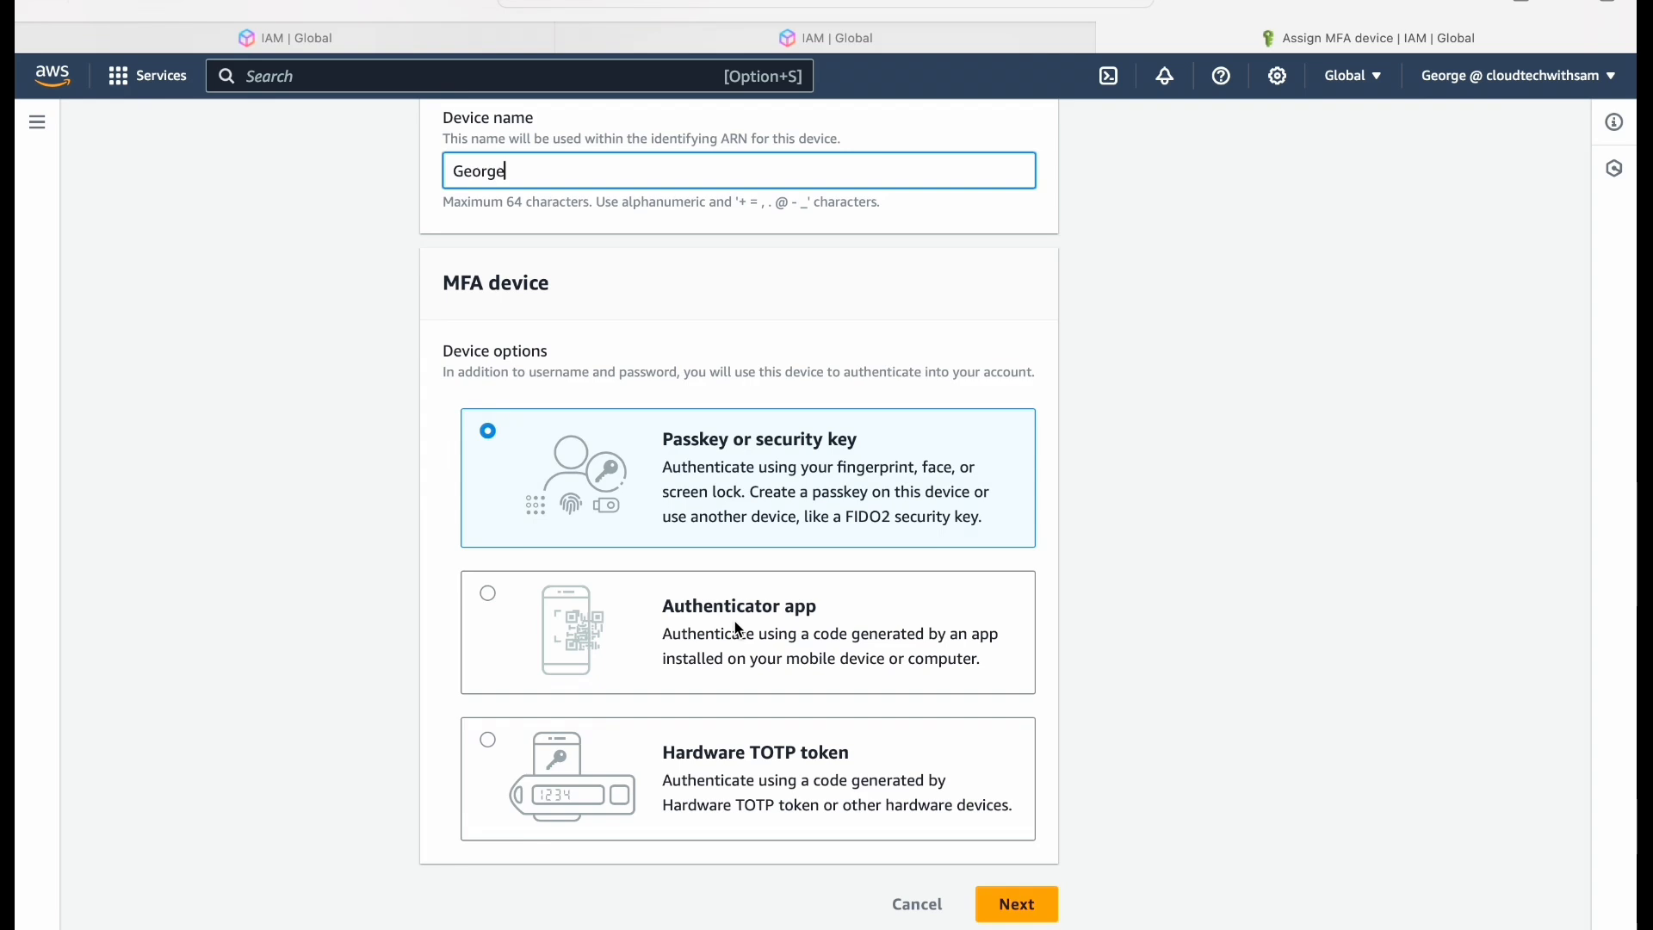
click(489, 594)
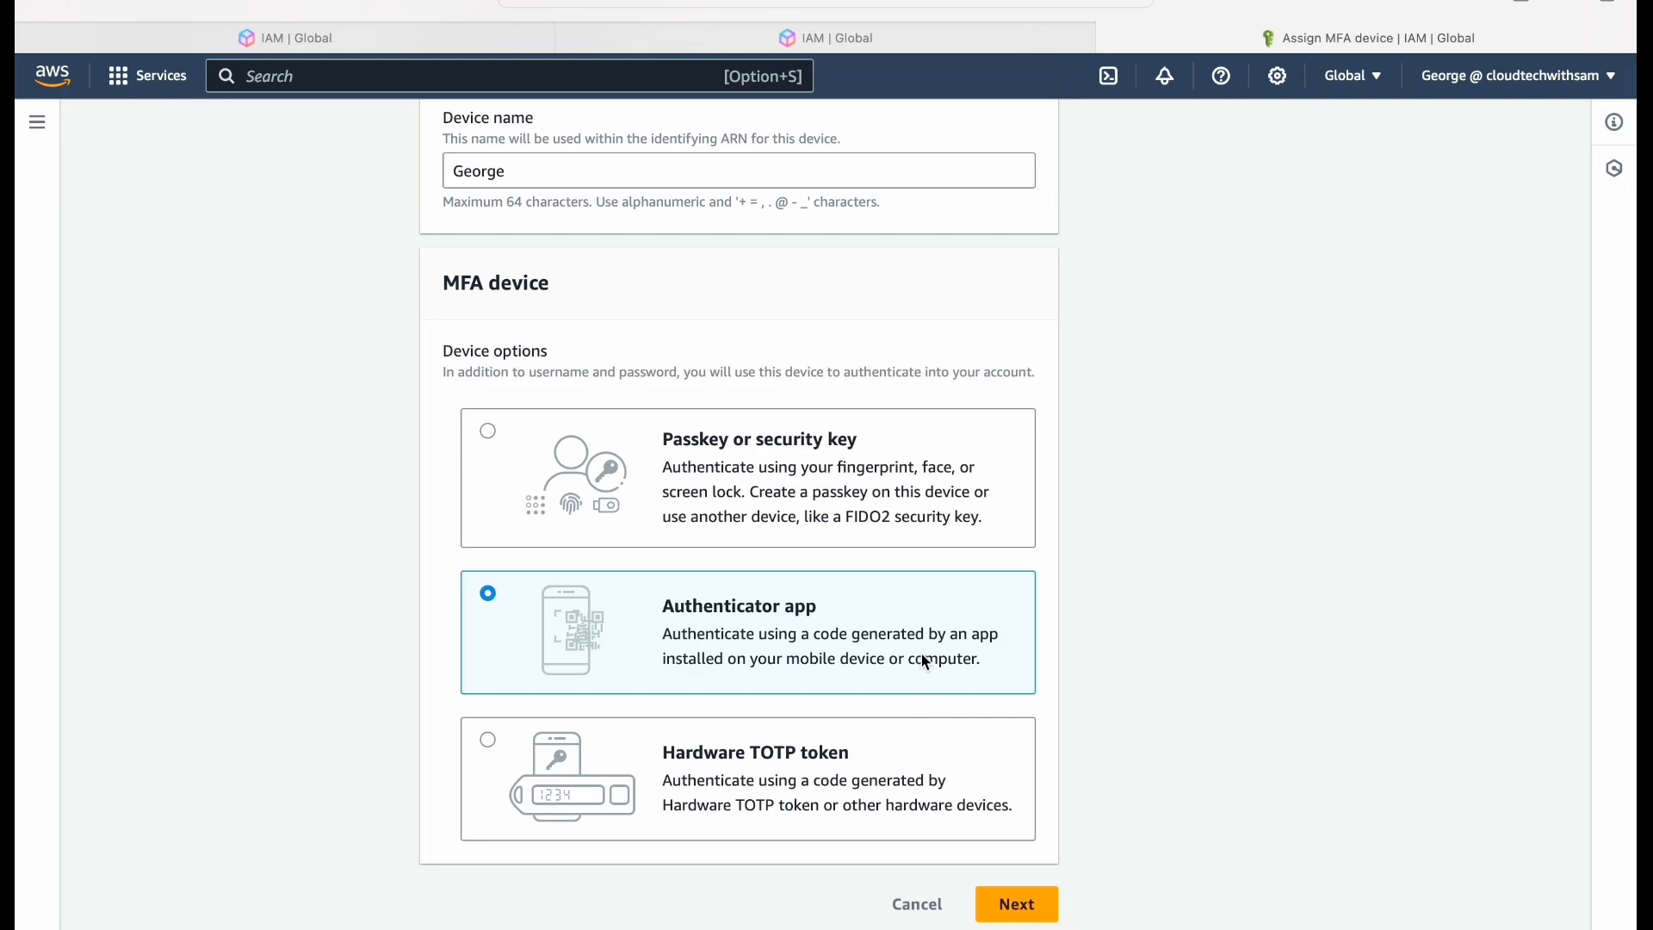
click(1015, 908)
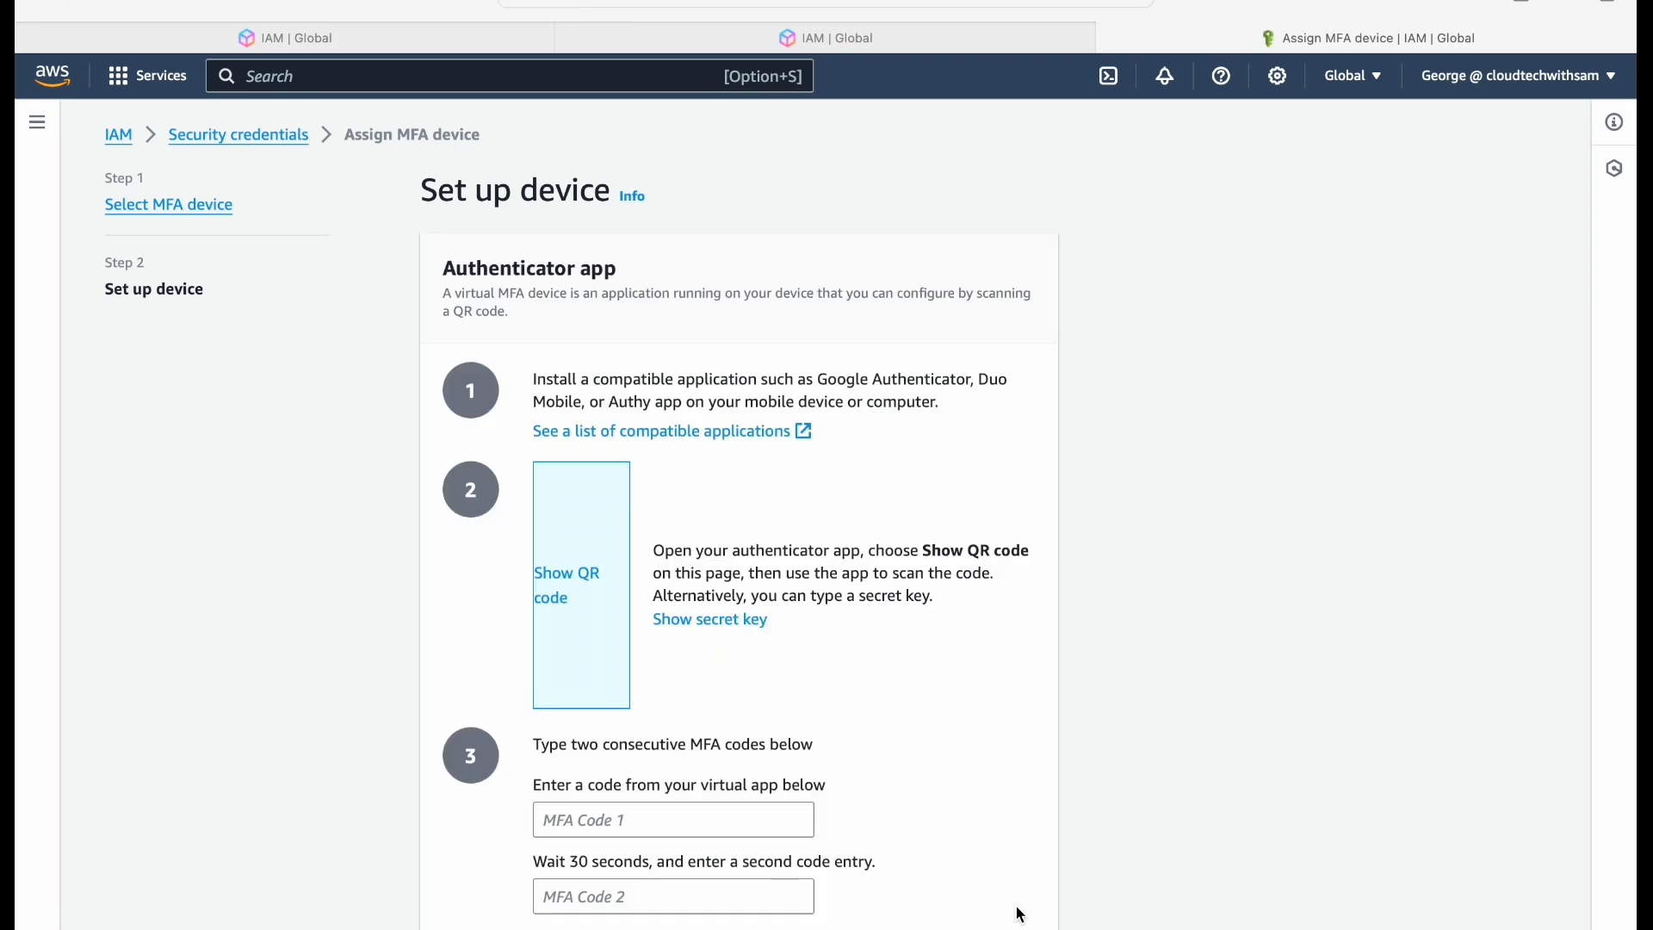
Exit full screen and show the QR code for the phone's authenticator app to scan.
mouse_move(96, 7)
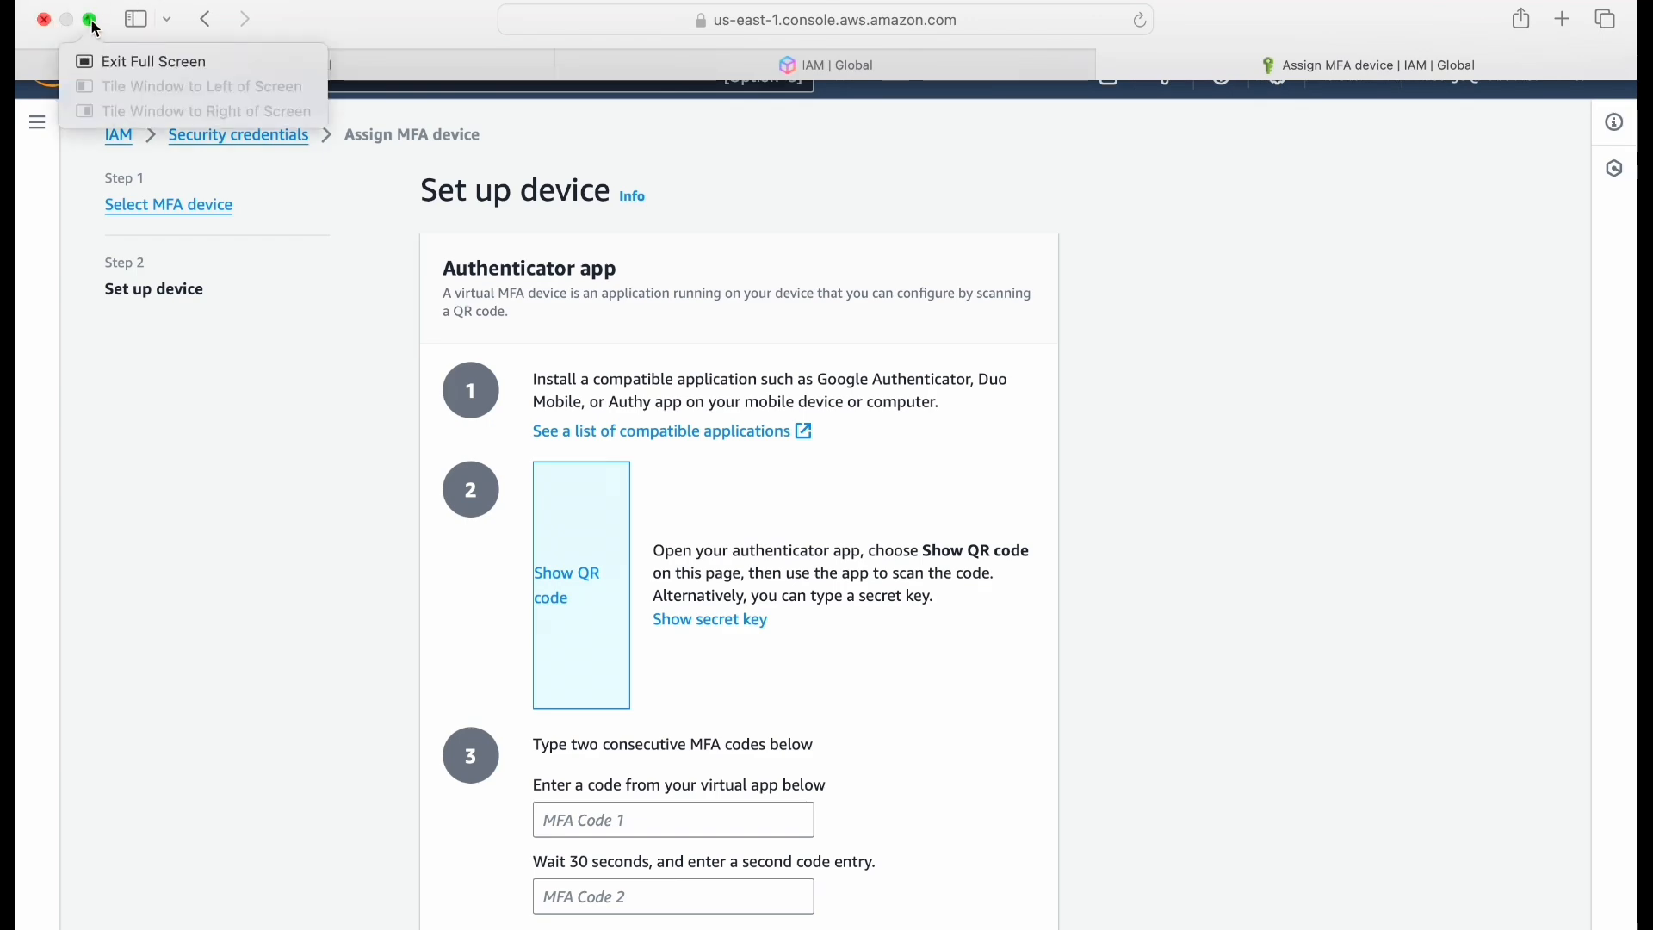
click(120, 62)
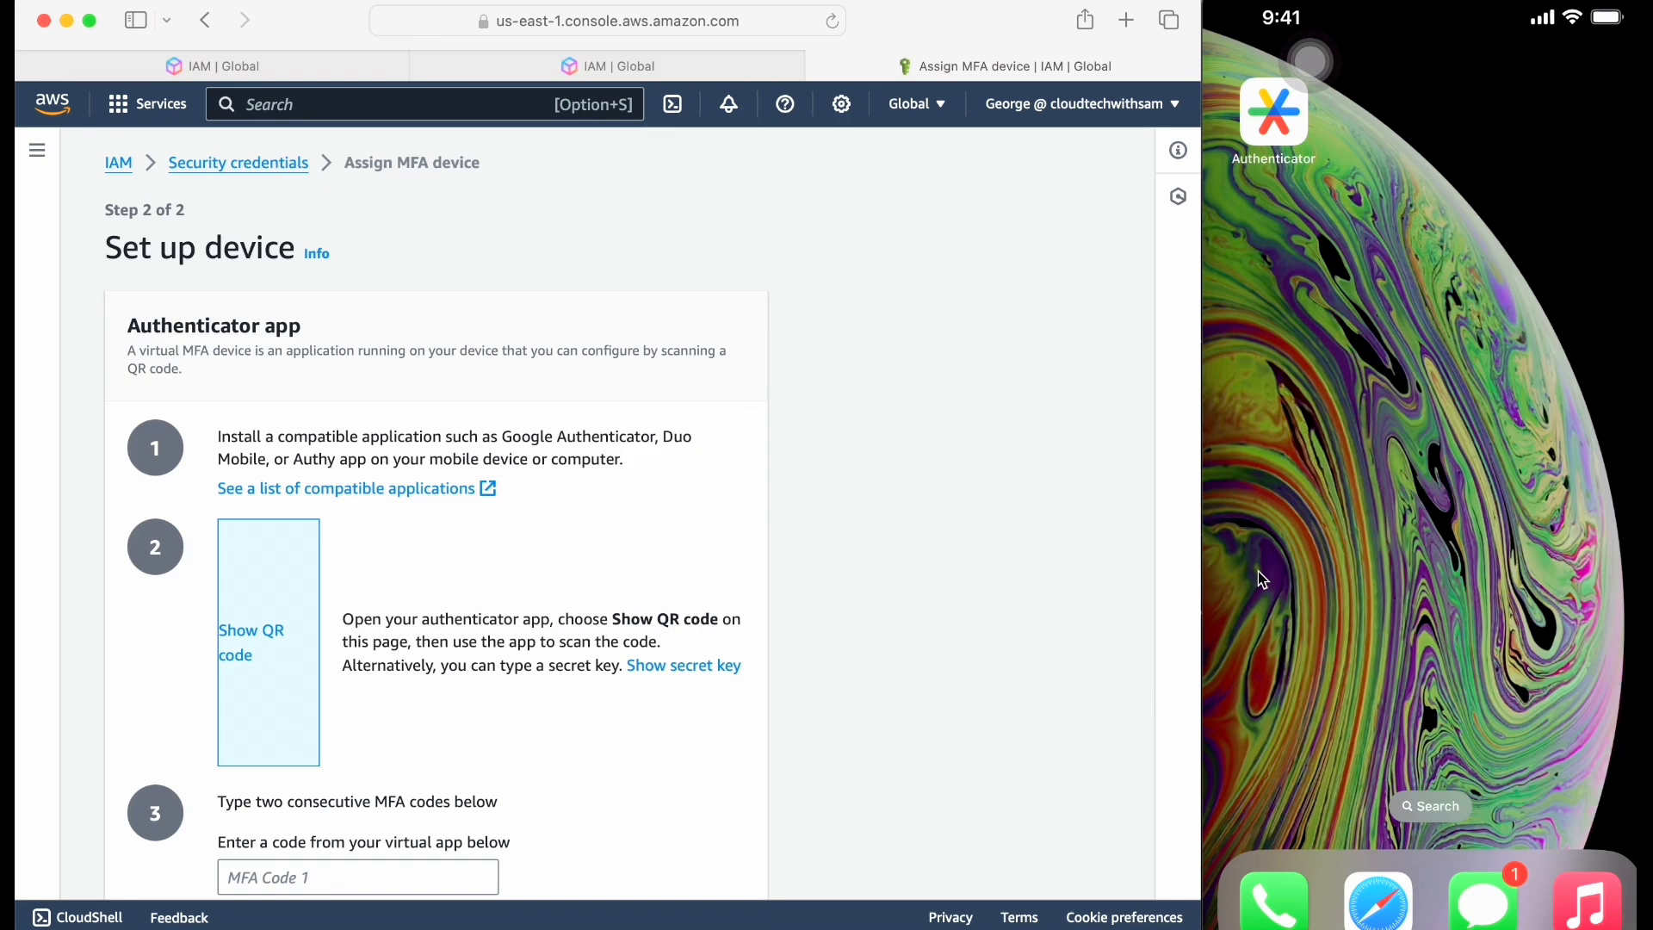
click(1262, 580)
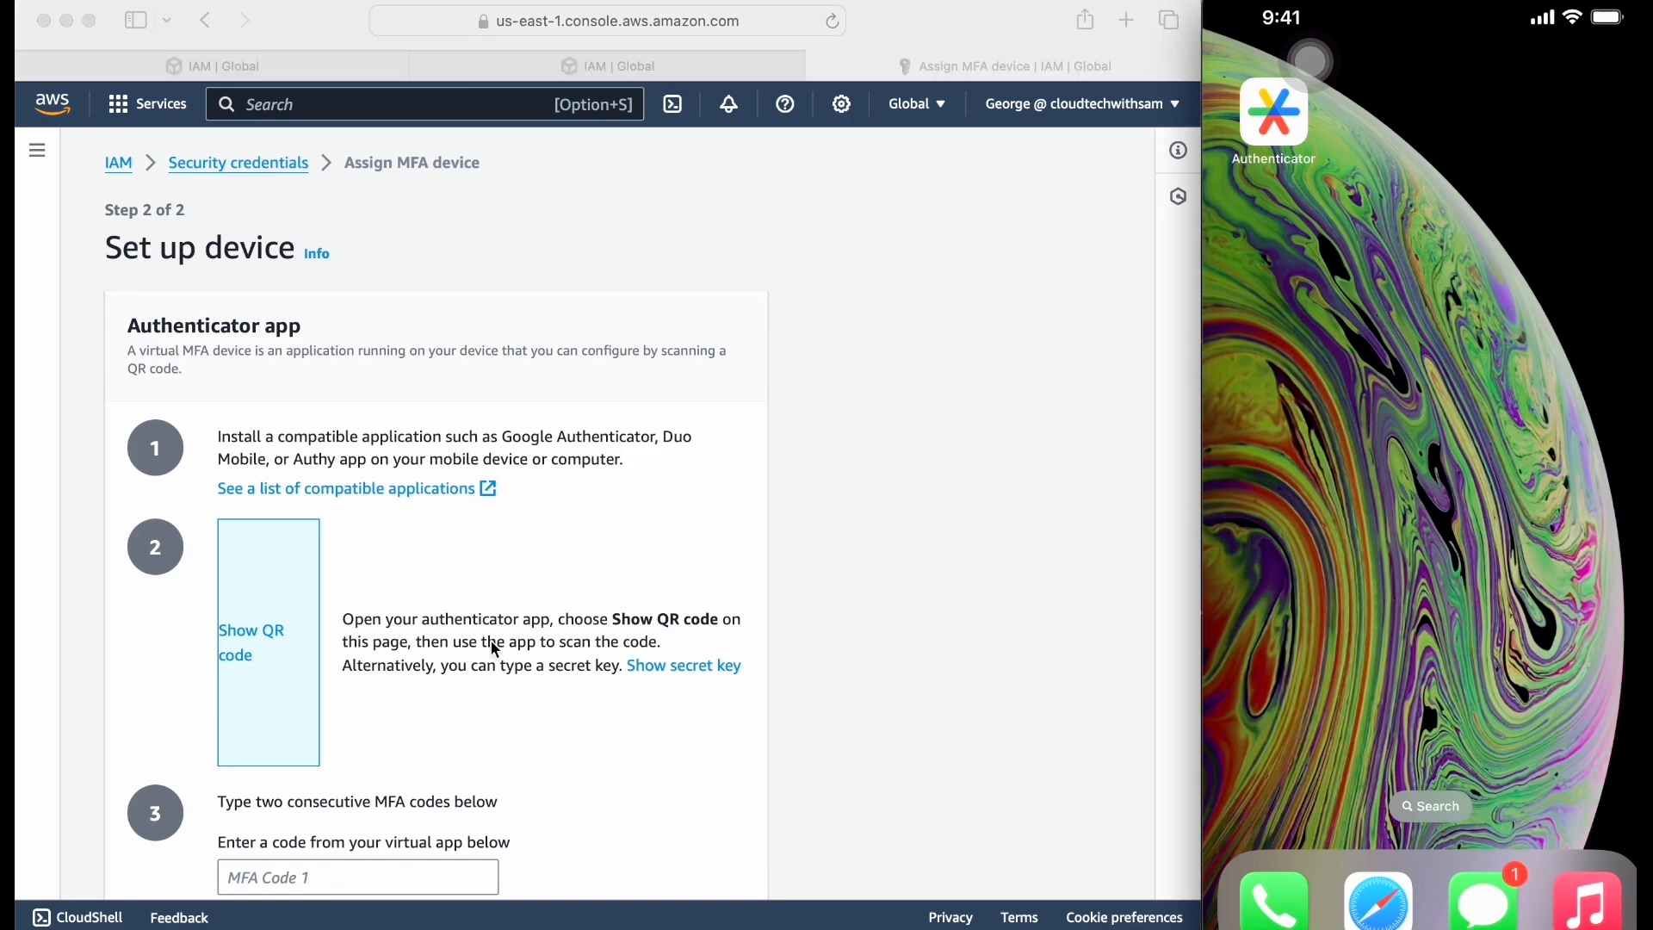
click(241, 666)
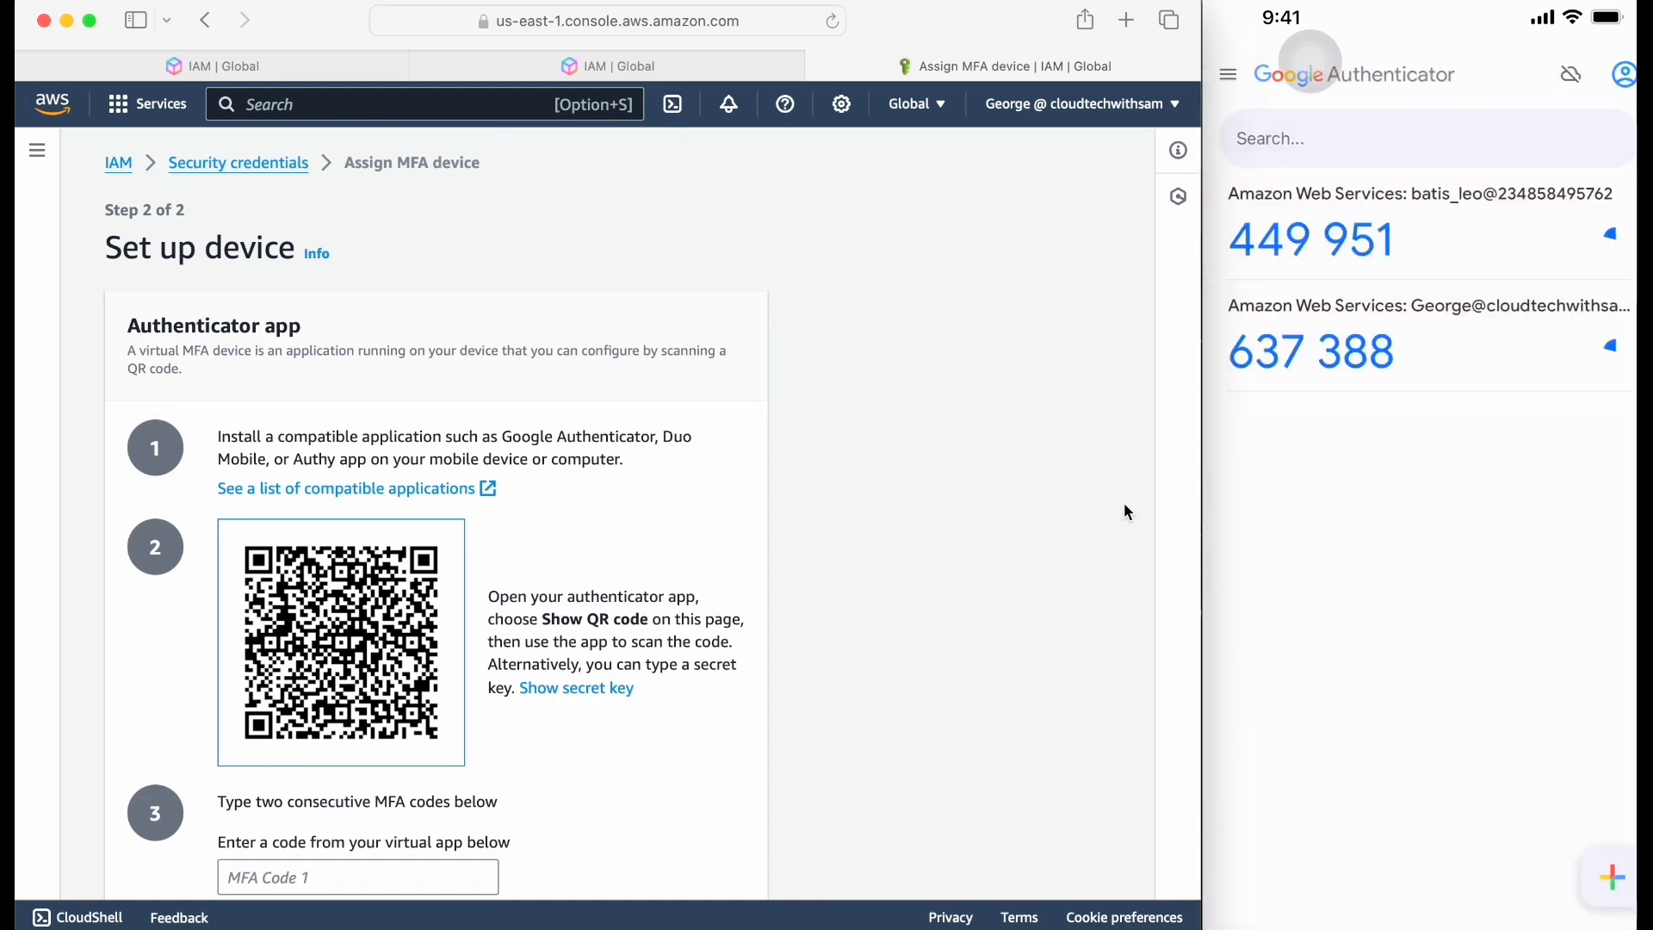
Enter two consecutive authenticator codes as MFA Code 1 and 2, then add the device.
scroll(994, 533, down, 5)
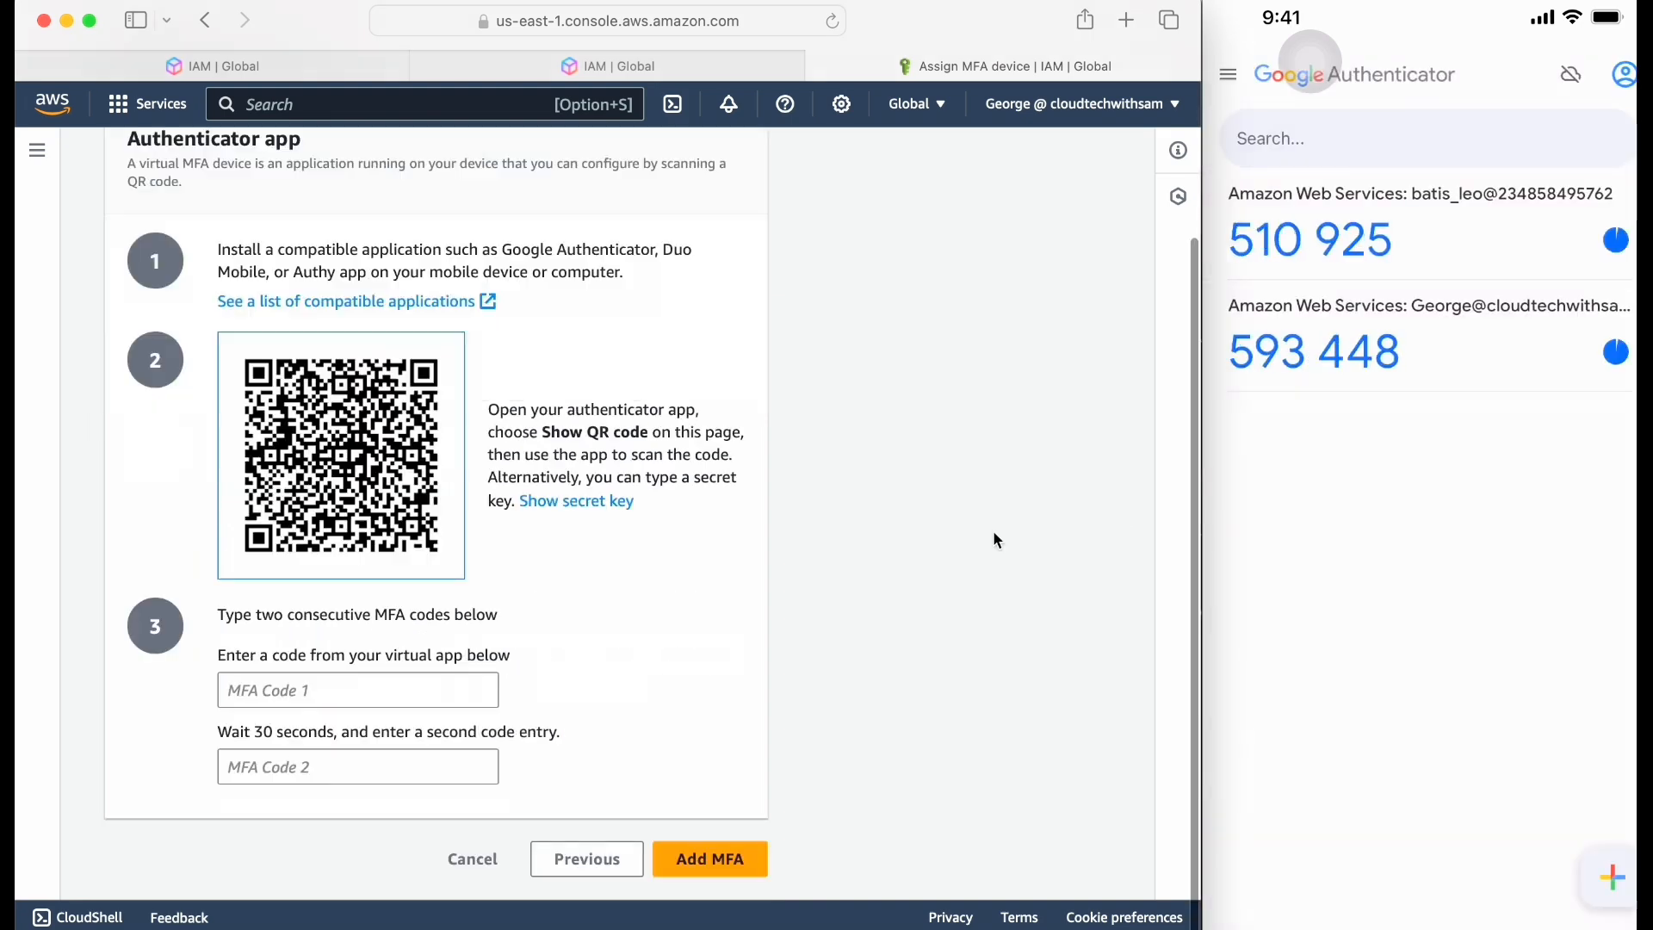
click(261, 694)
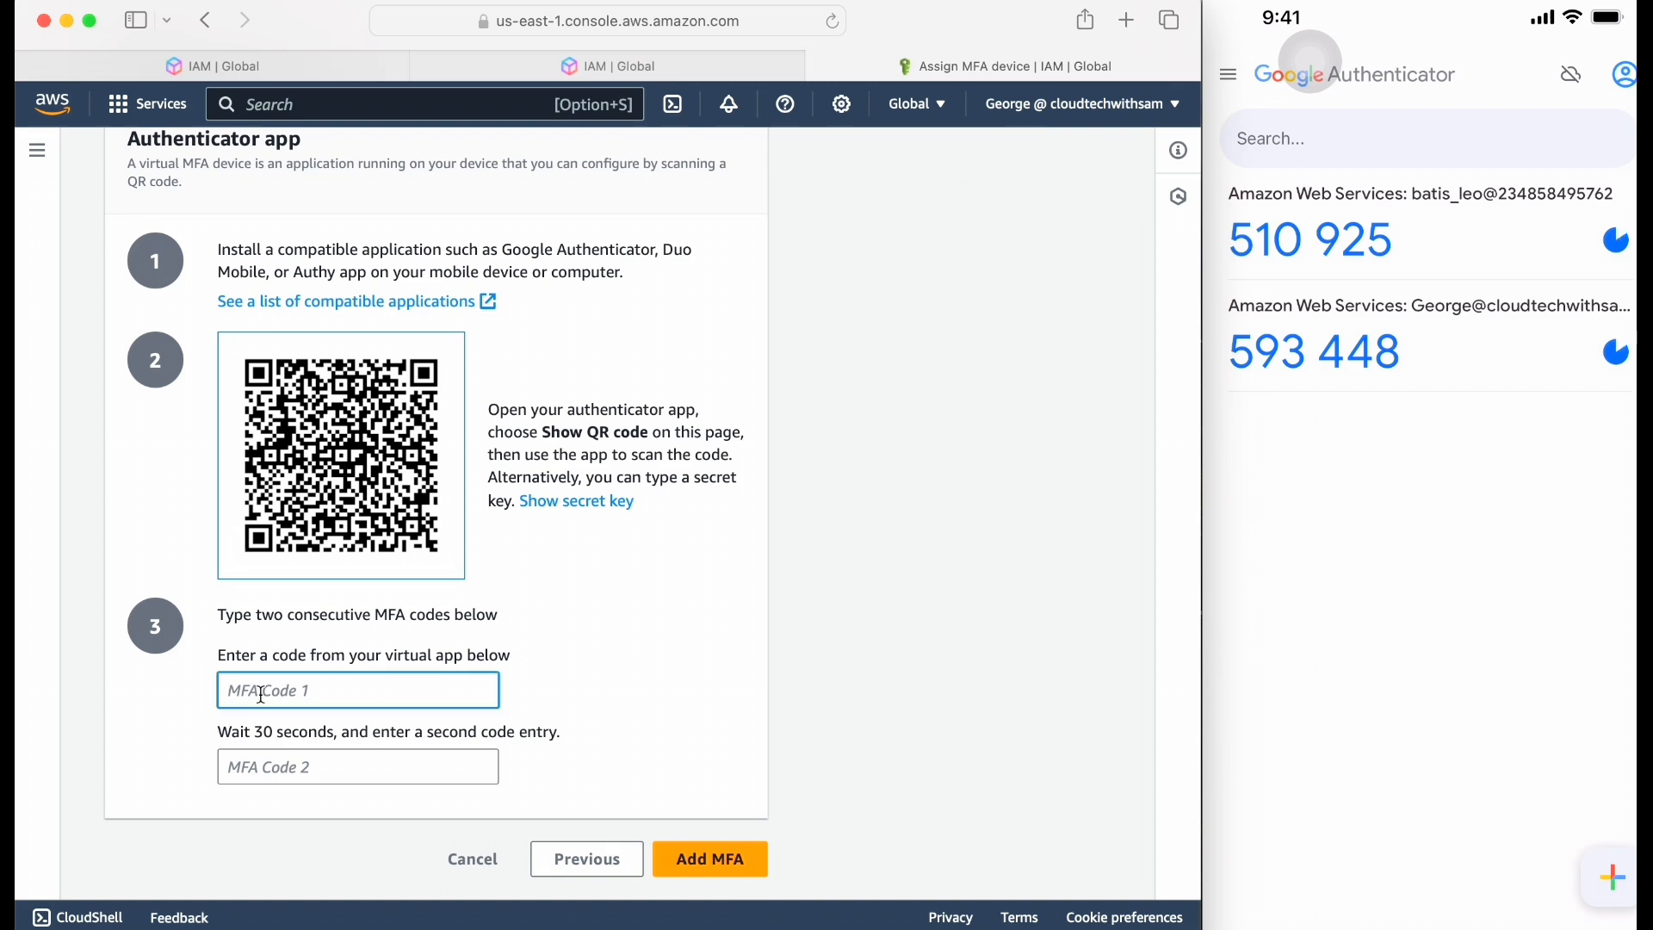
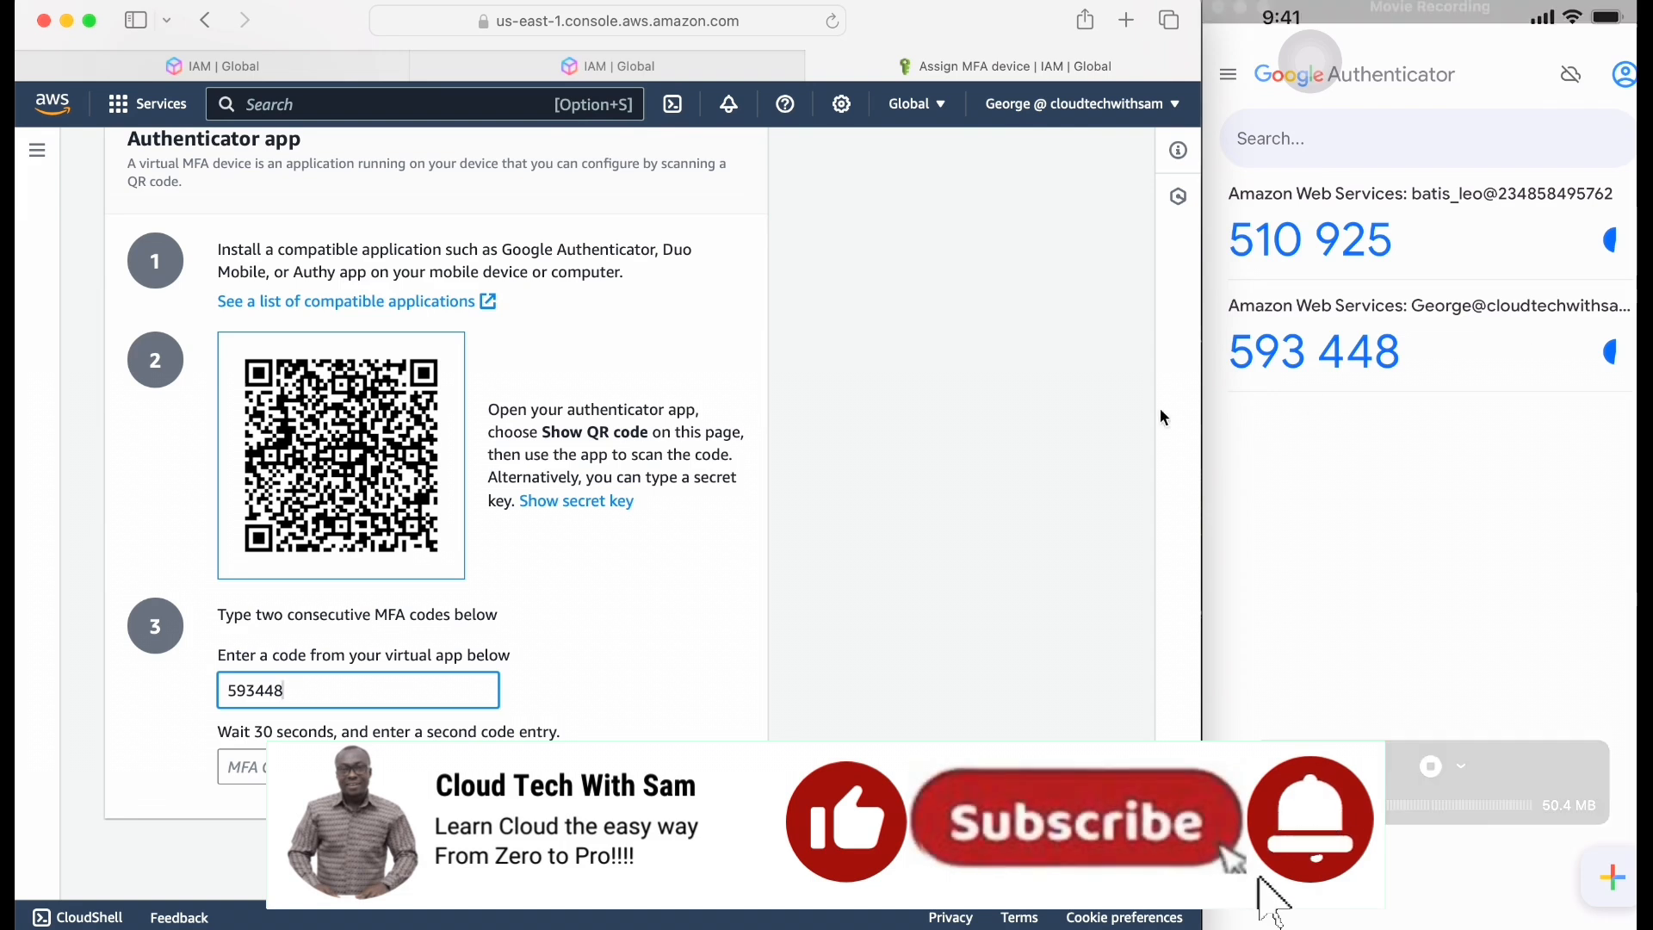
click(307, 769)
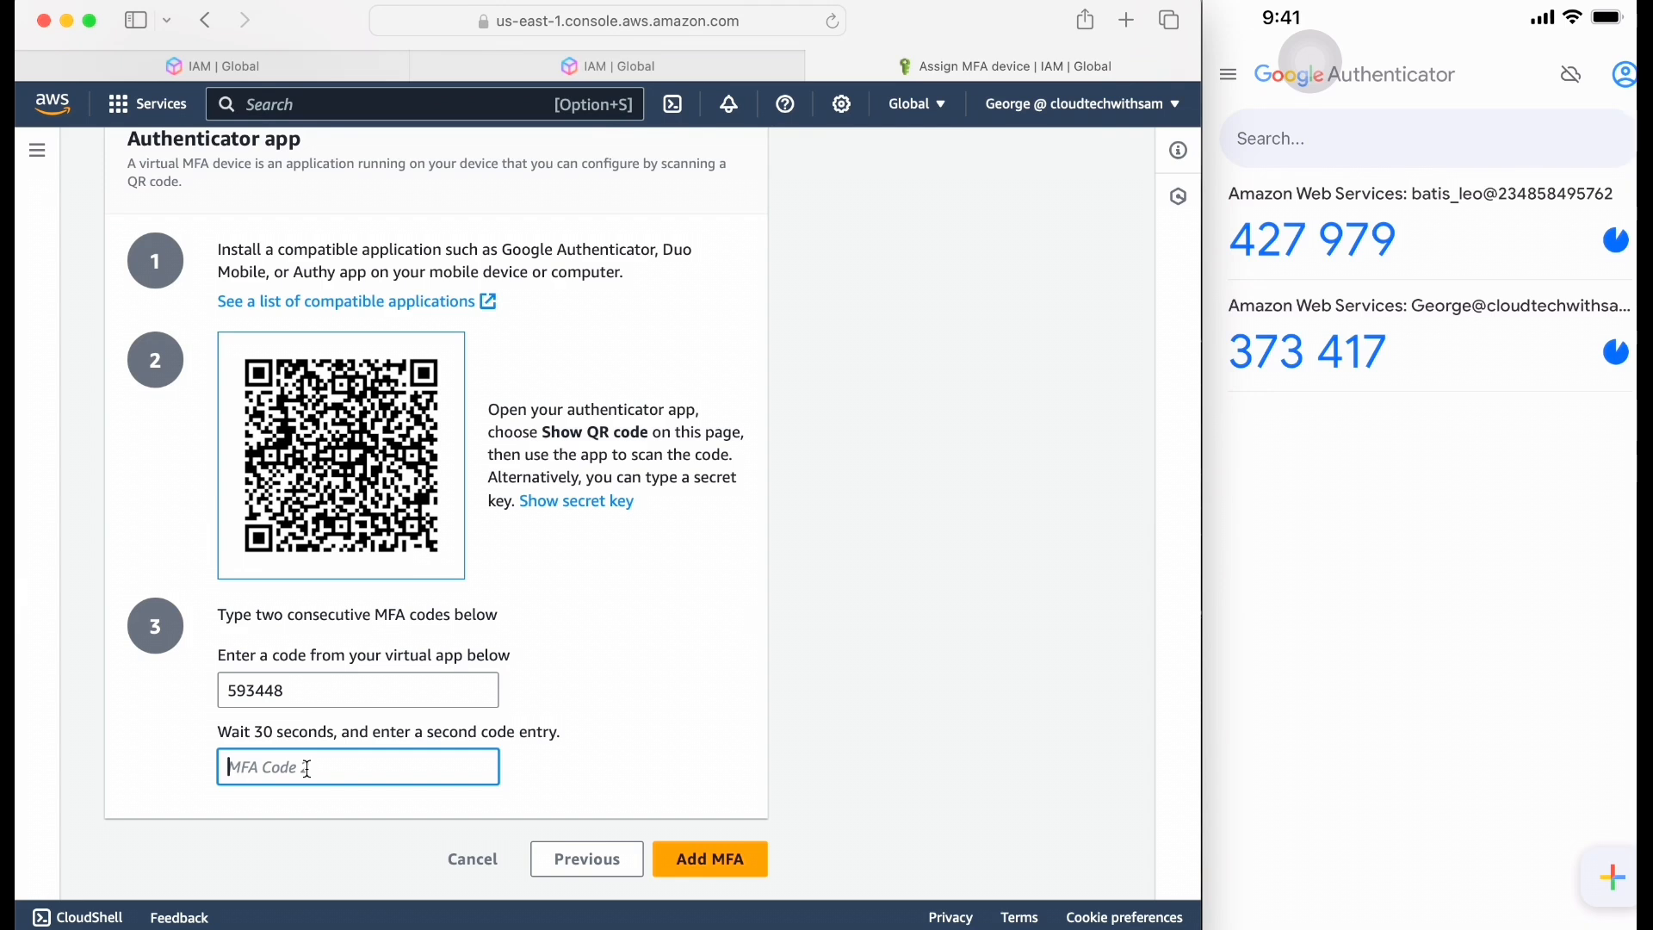
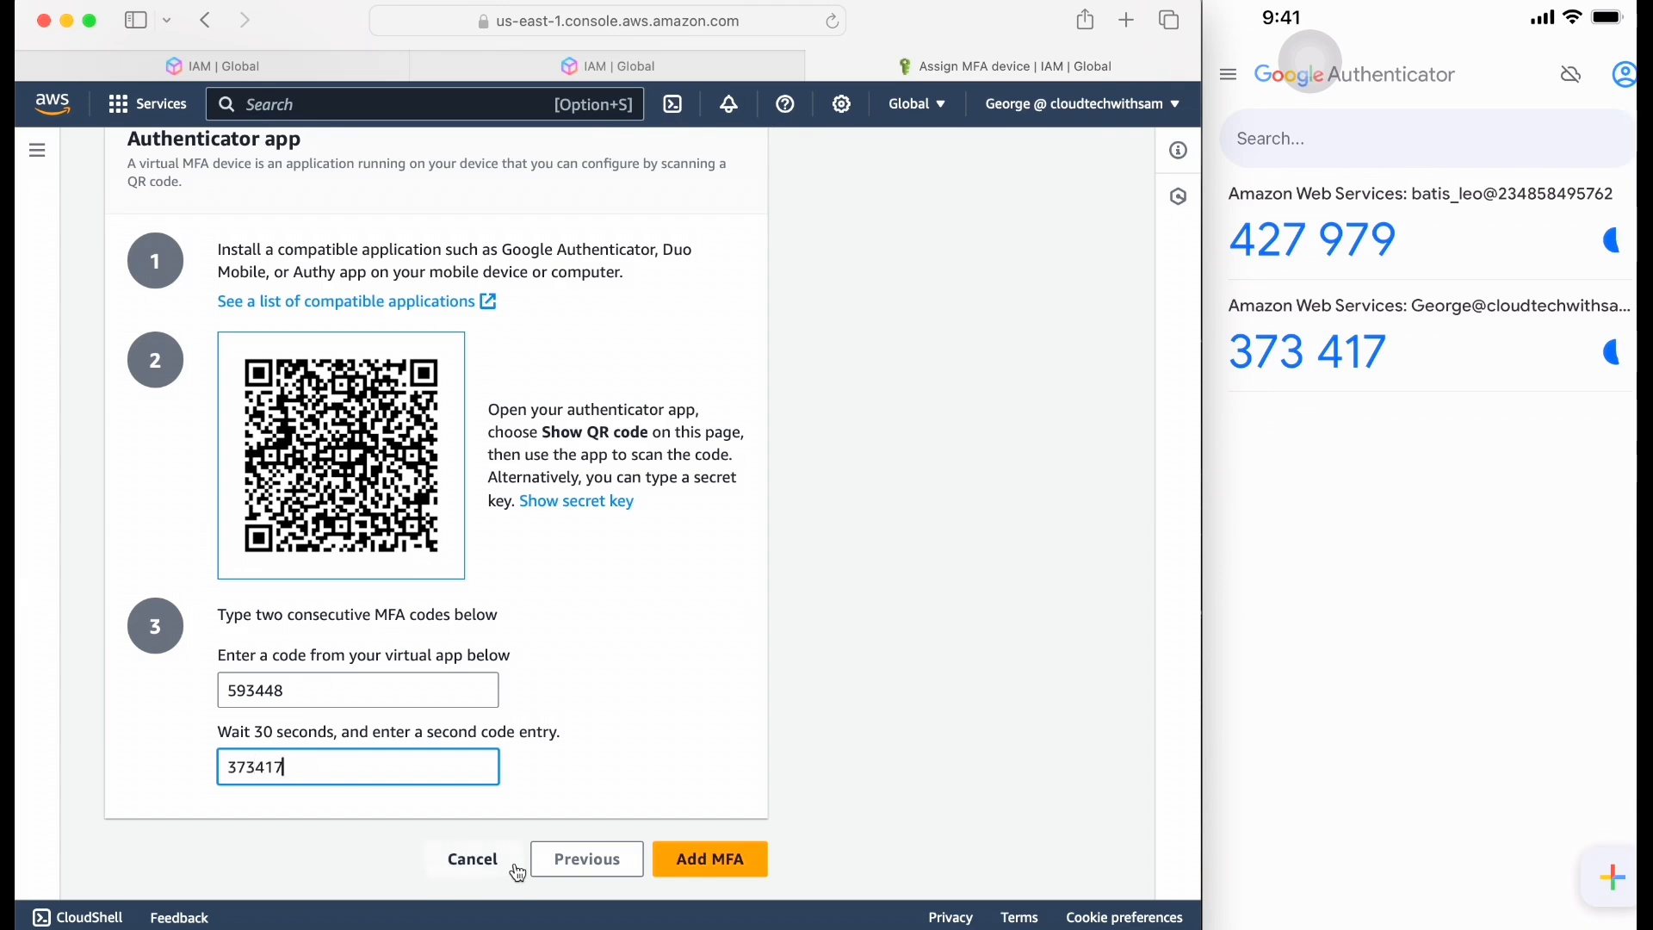
click(710, 861)
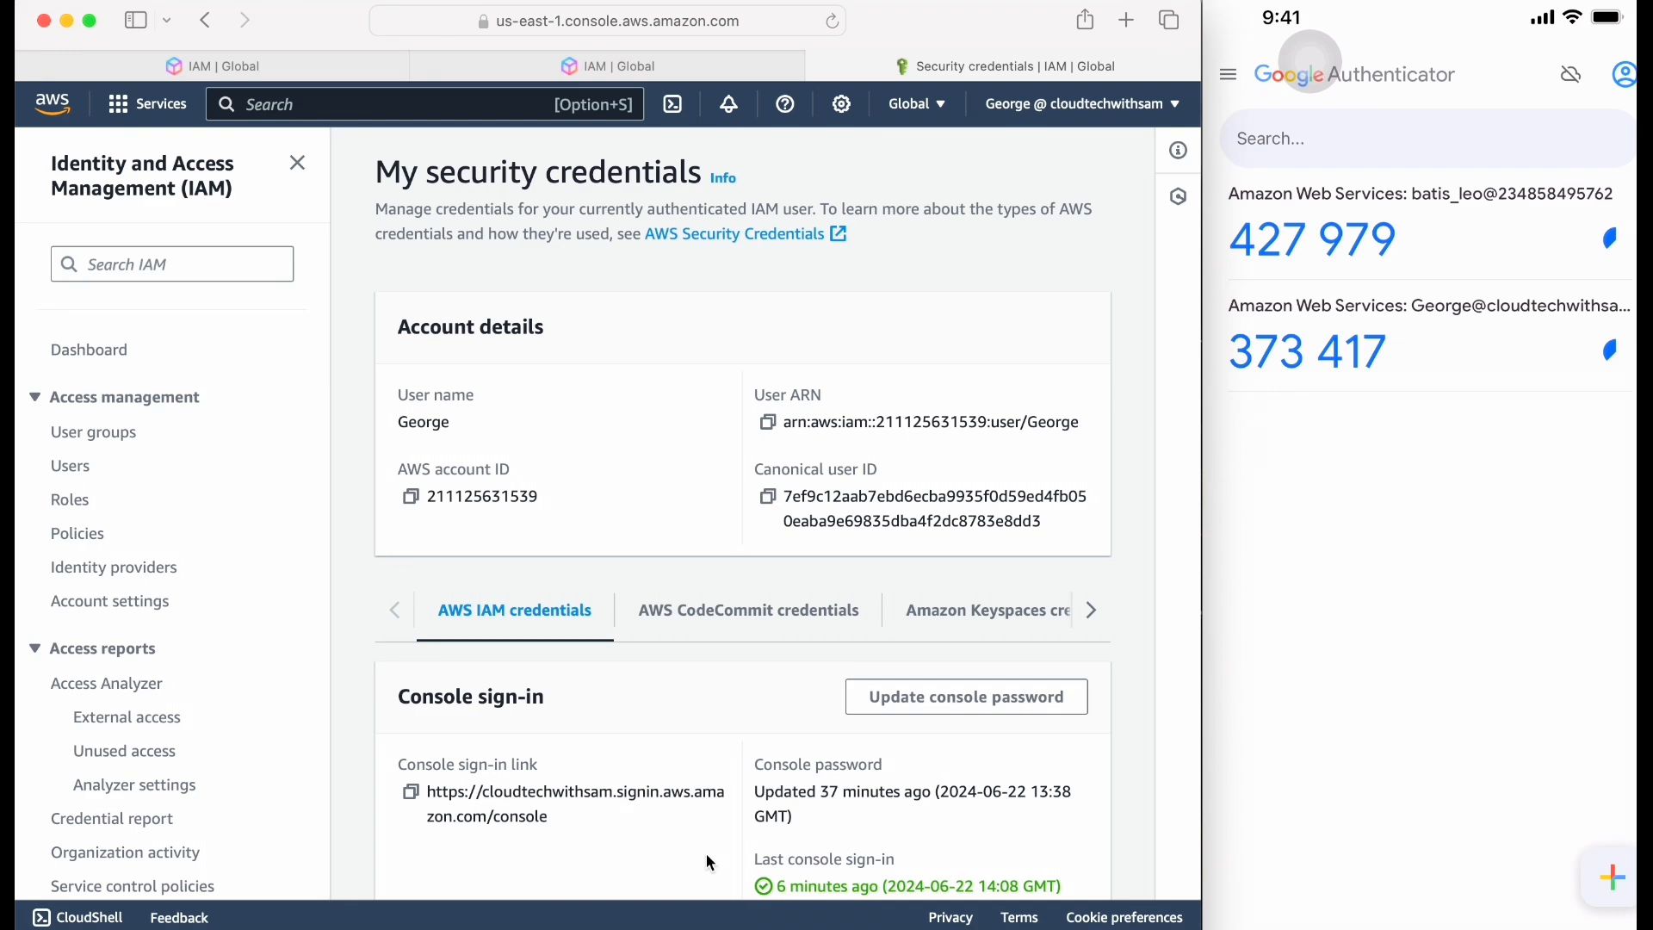
Scroll to the Multi-factor authentication section to confirm the virtual device is listed.
scroll(819, 790, down, 5)
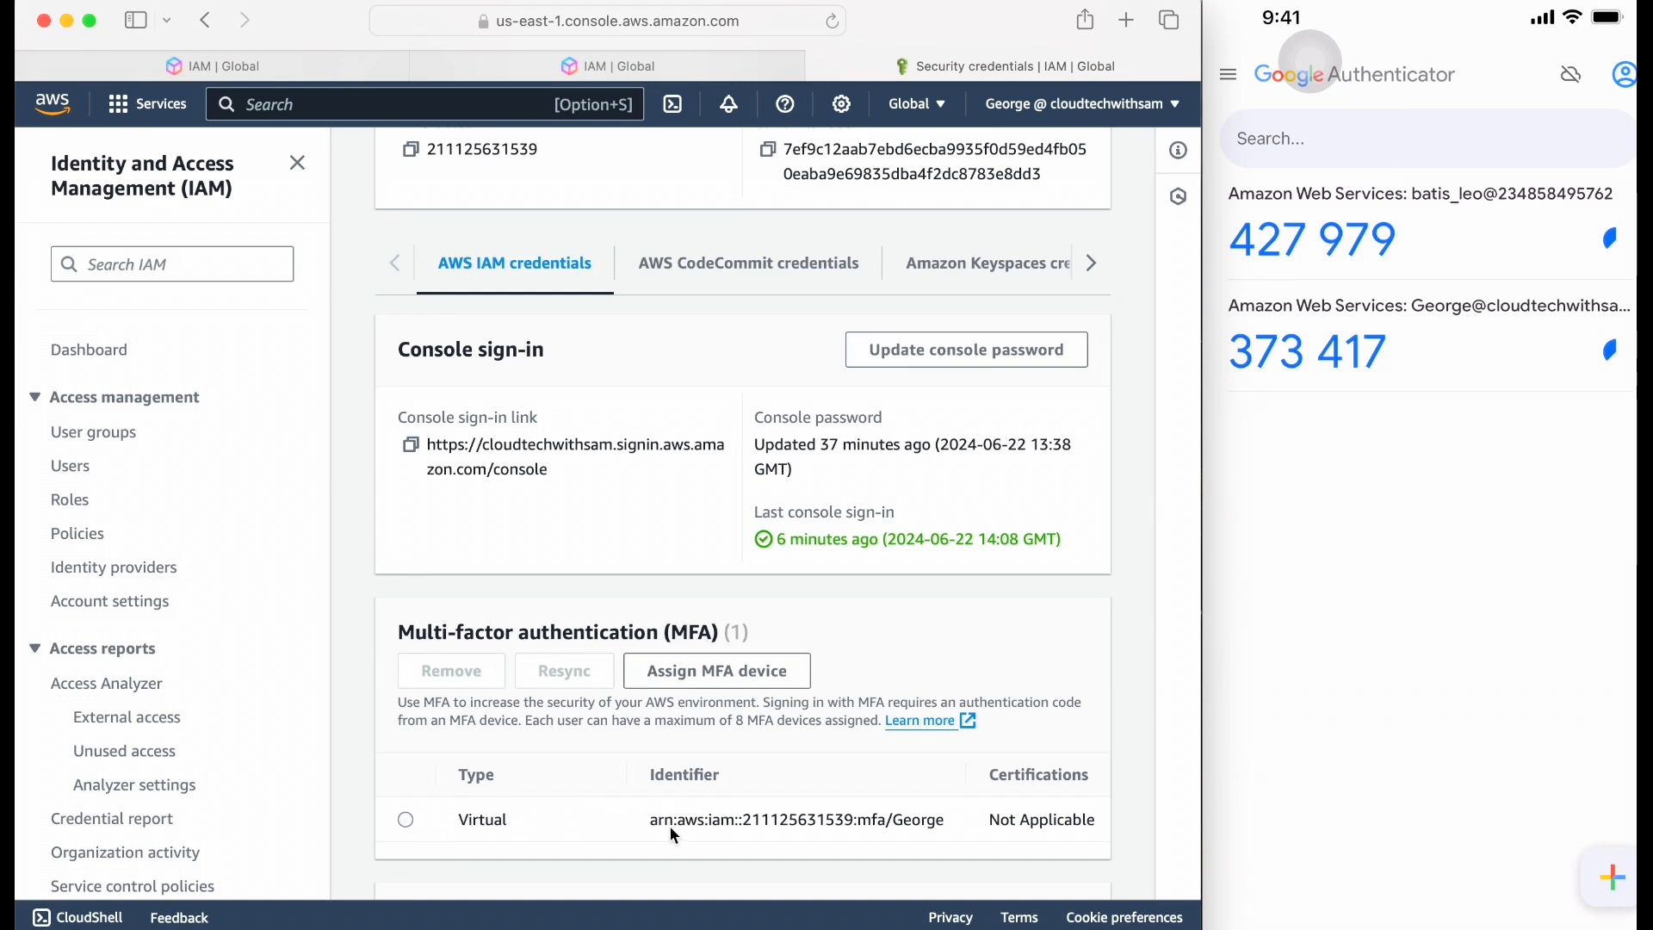
scroll(764, 402, up, 1)
scroll(765, 403, up, 5)
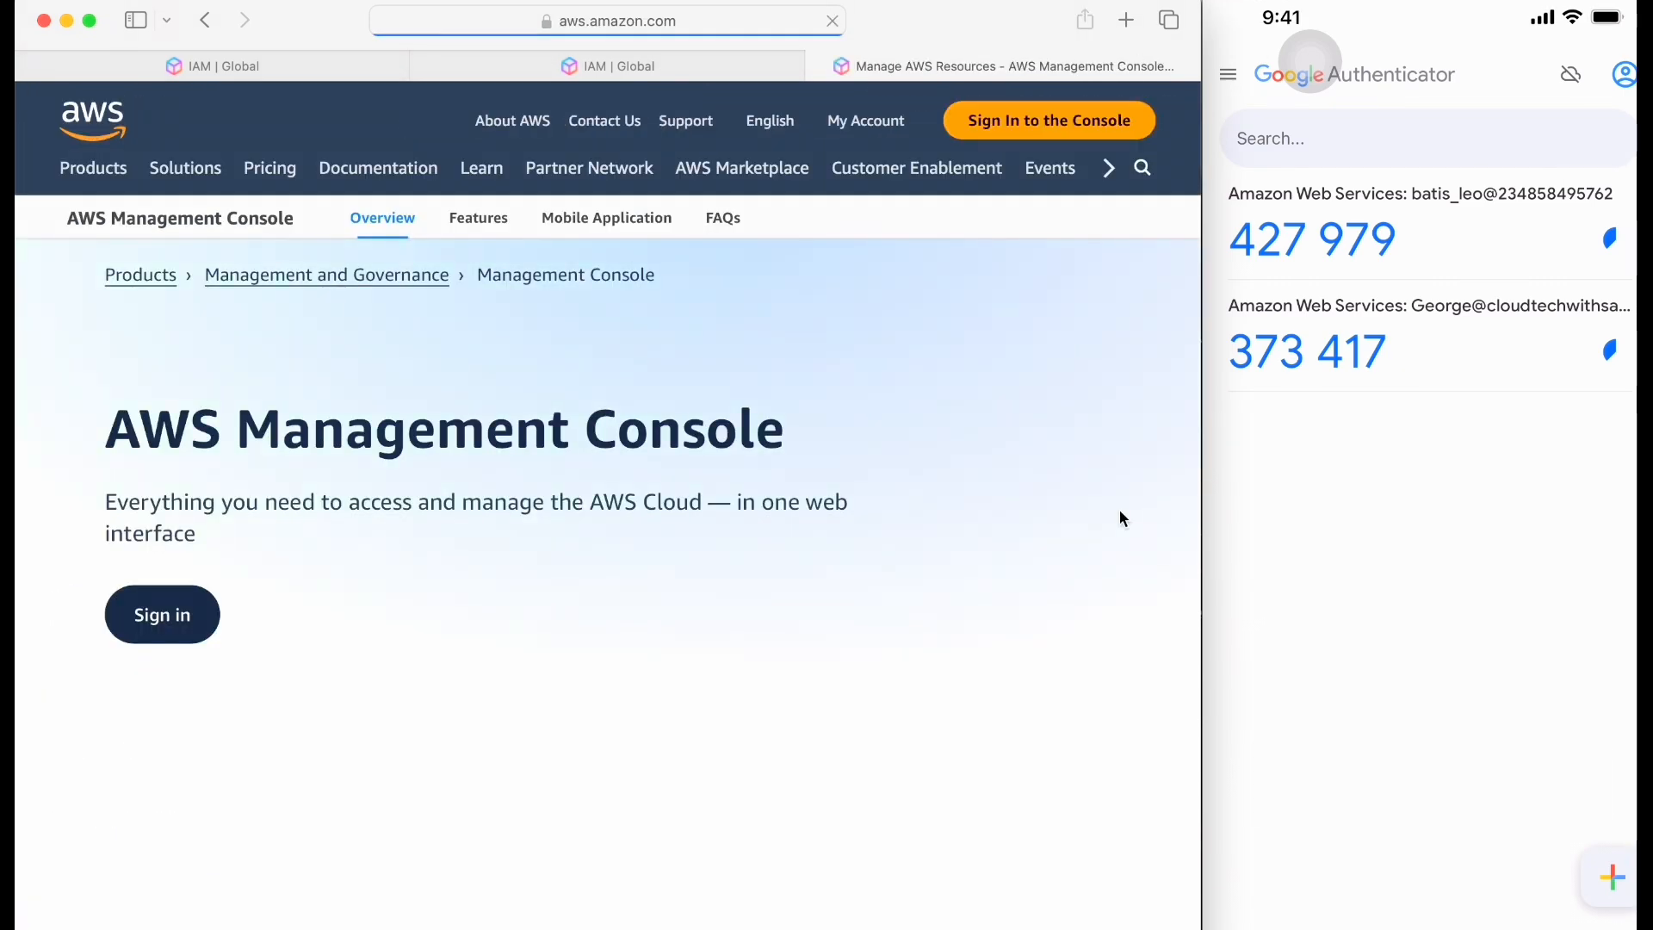
Open the IAM user sign-in page and enter the account alias and user name.
click(1025, 135)
text(clo)
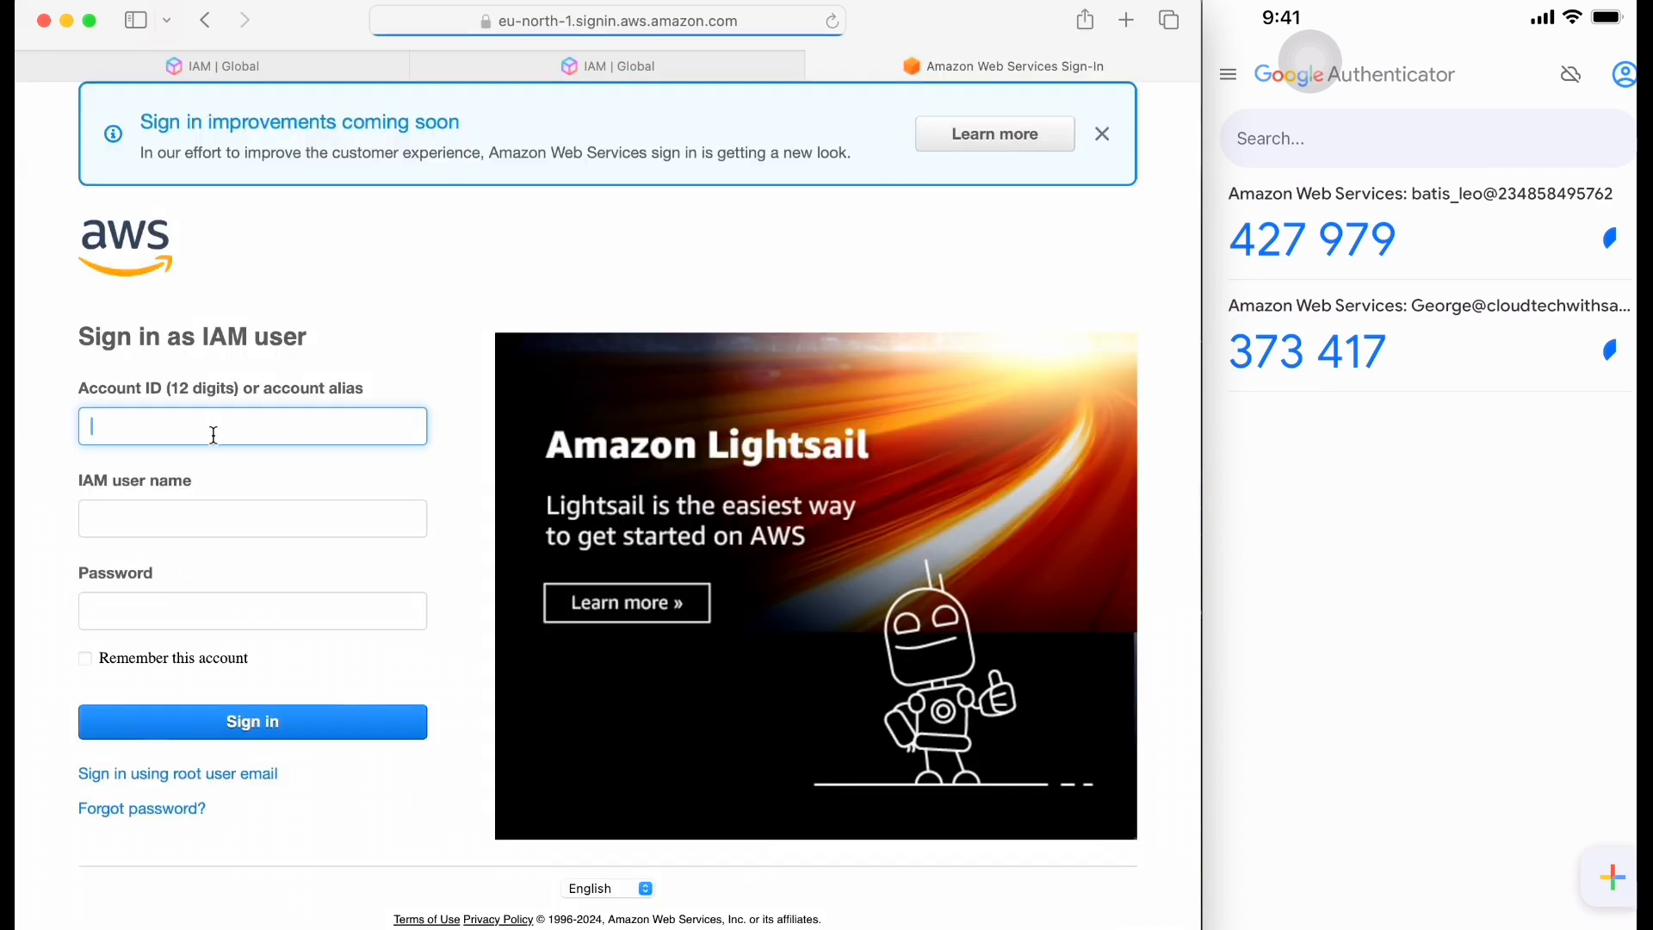
text(udtechwithsam)
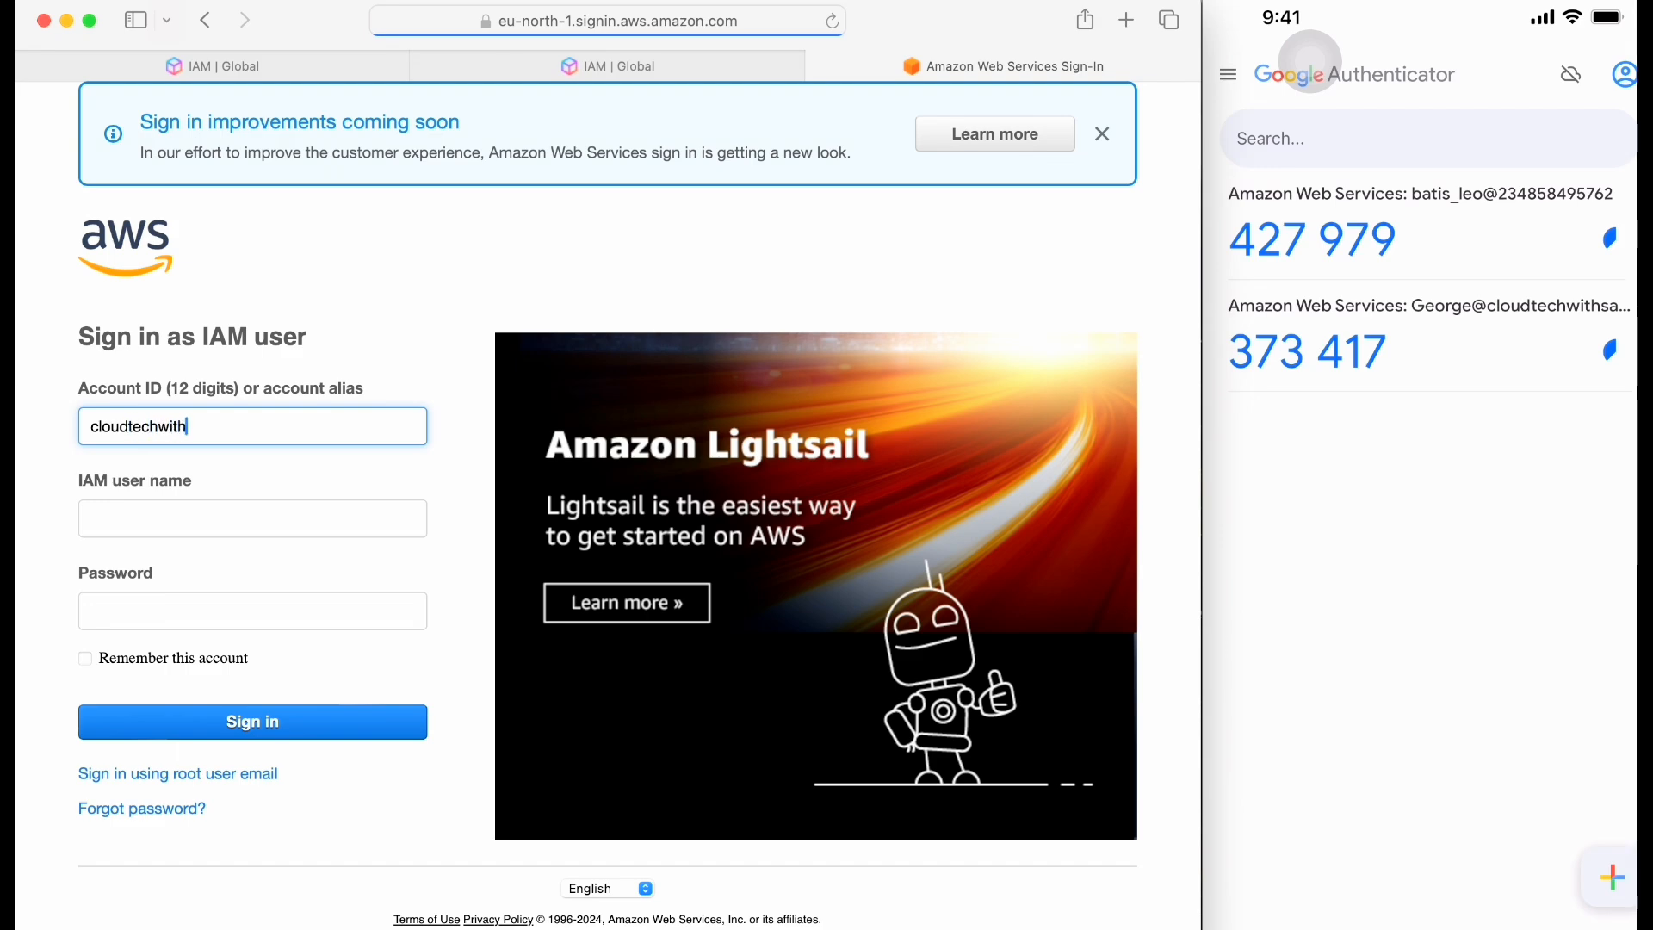
click(136, 519)
text(George)
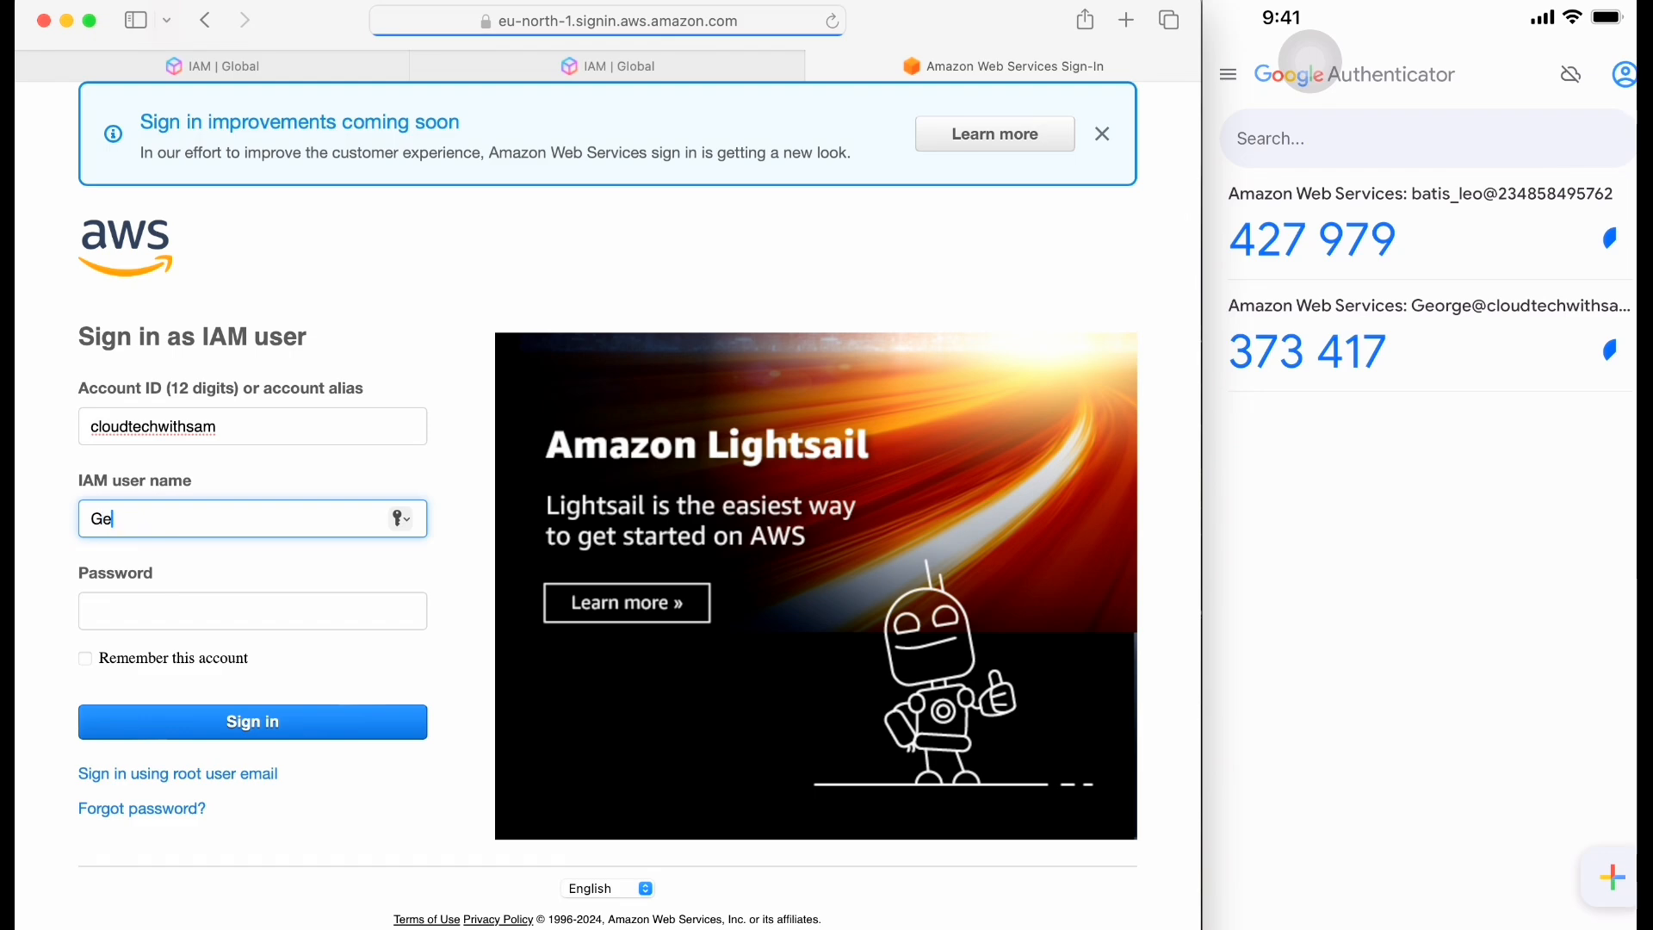
click(117, 616)
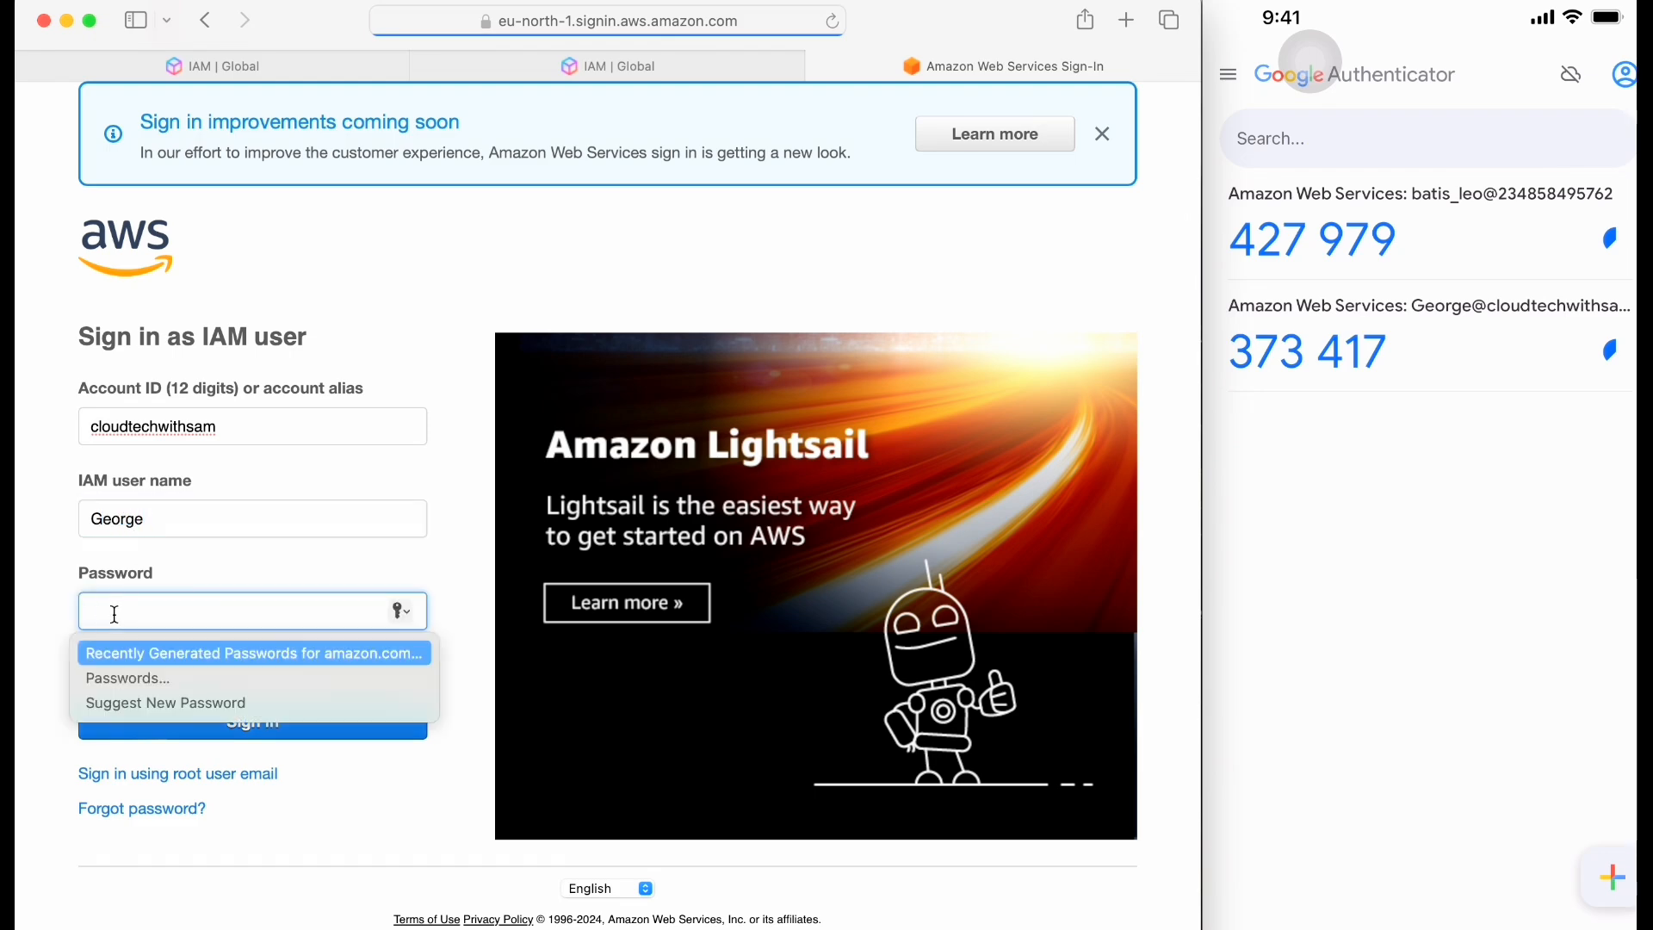
Paste the password, sign in, decline saving it, and submit the current MFA code.
key(super+v)
click(214, 722)
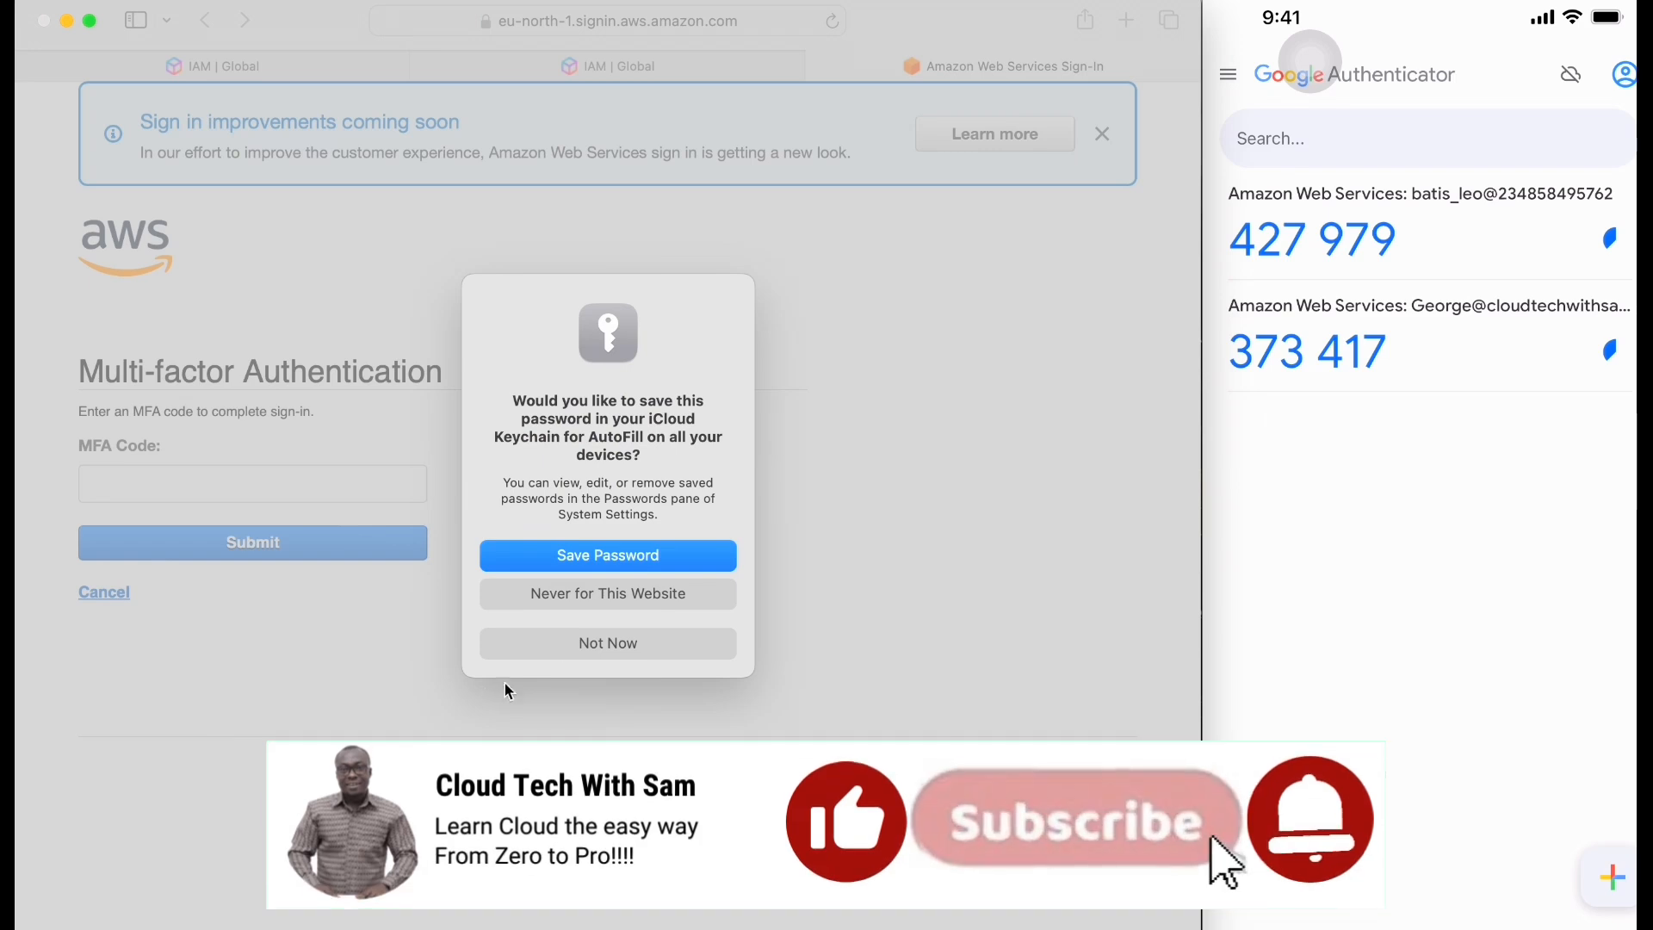
click(581, 644)
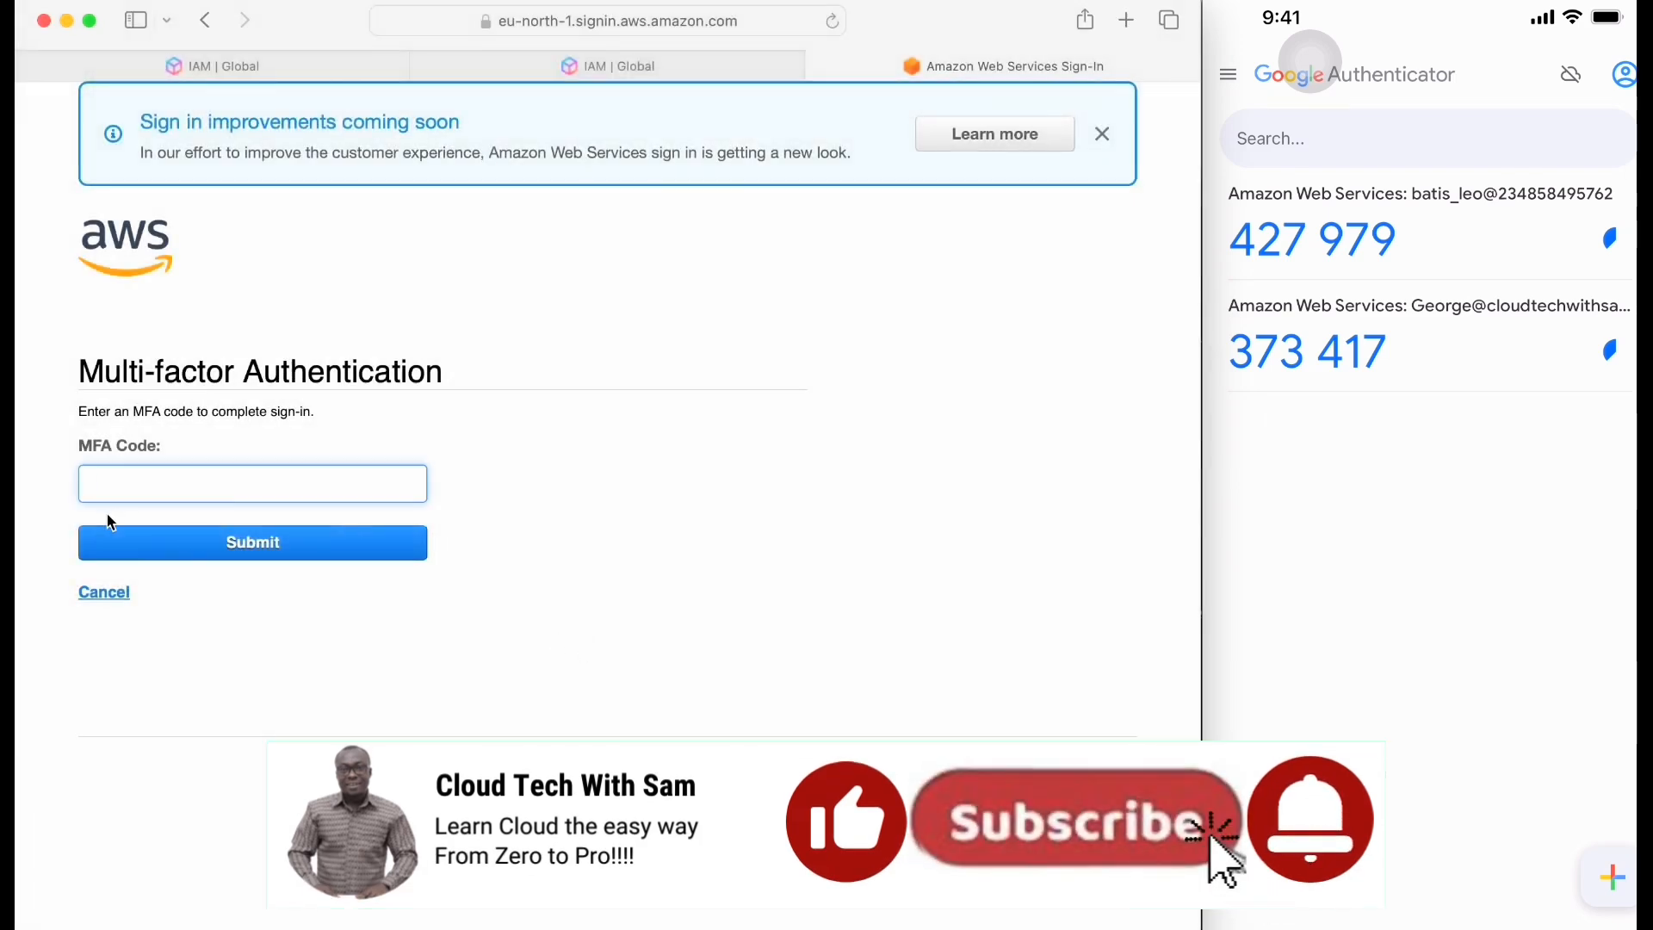
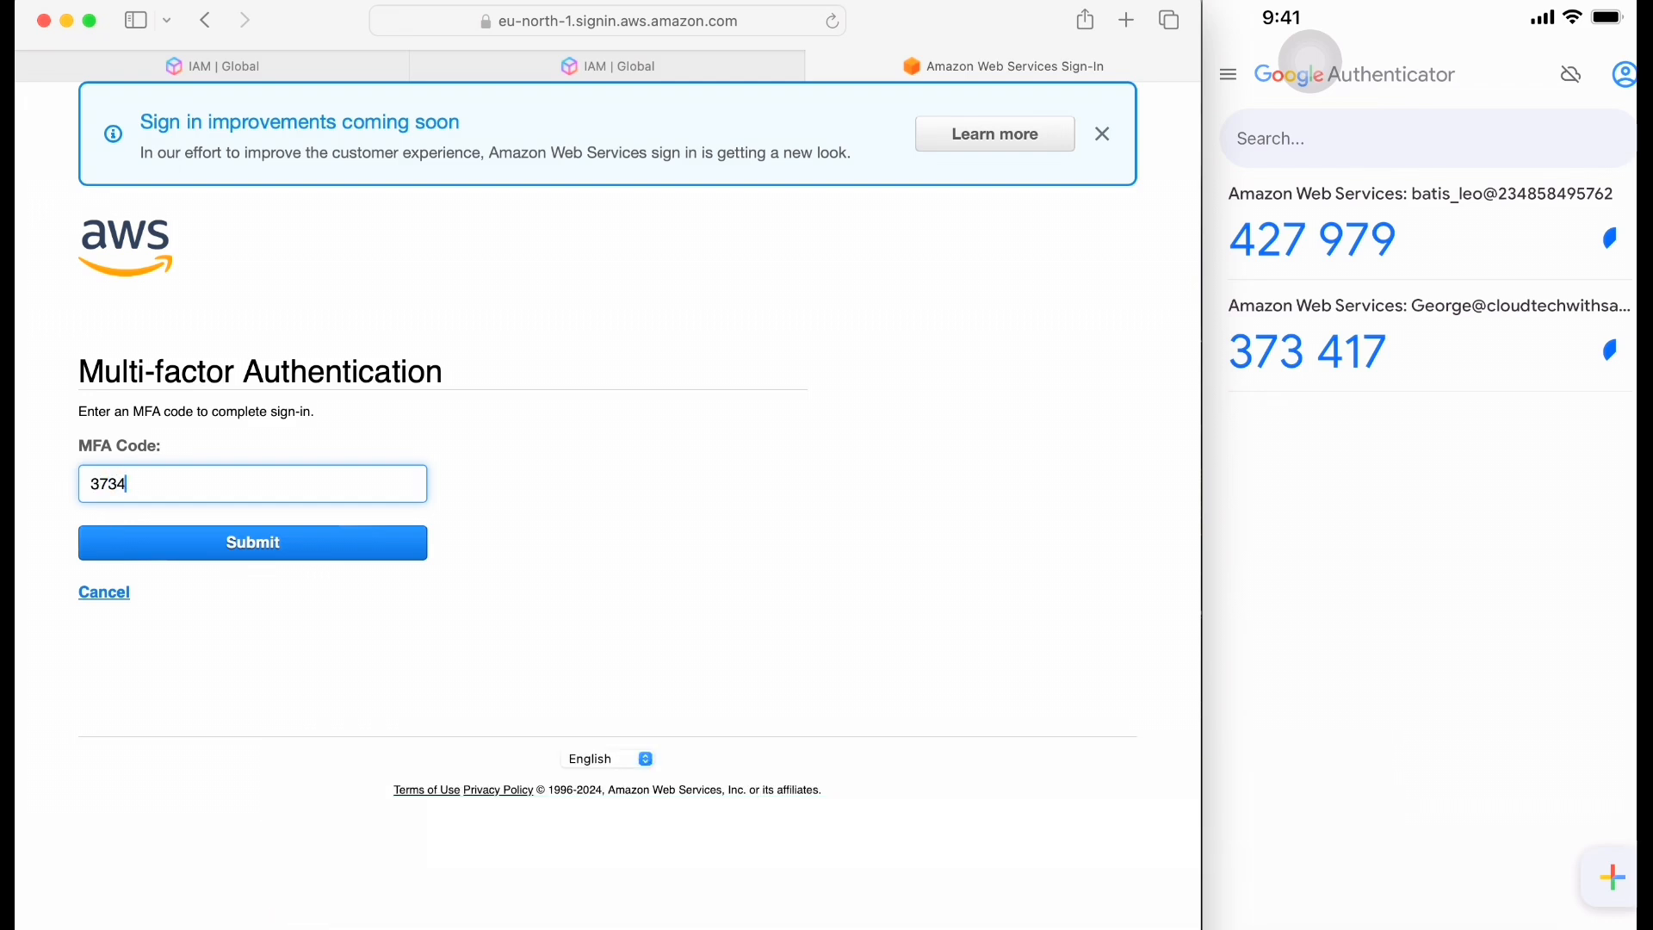
click(227, 551)
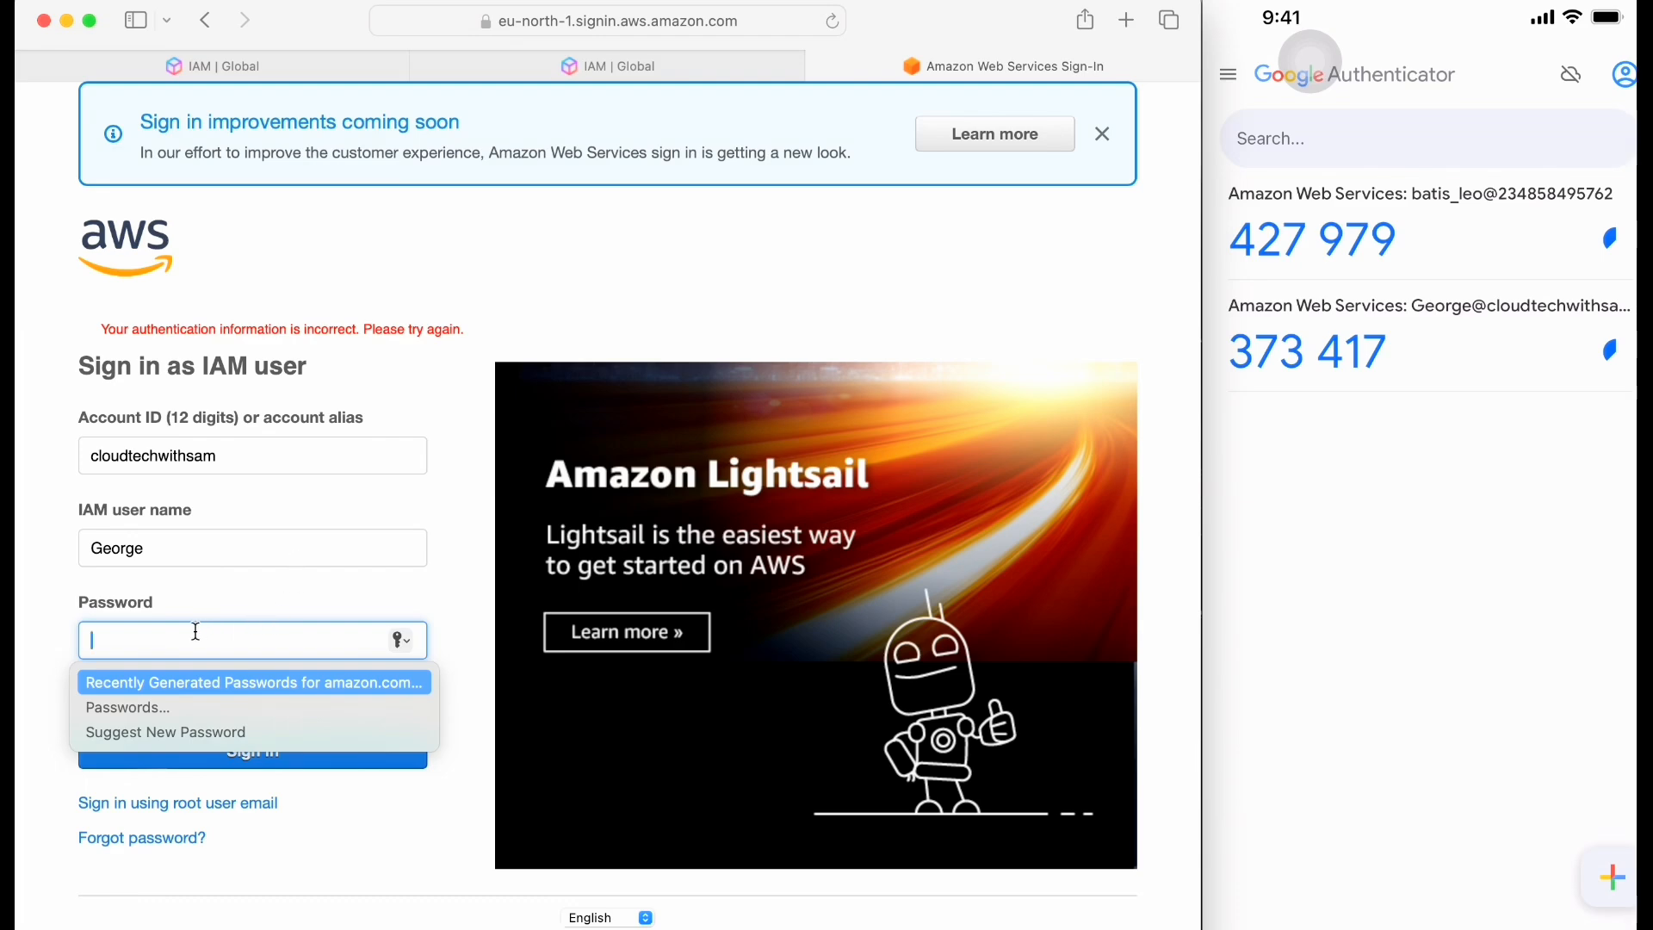
Re-enter the password, sign in, decline saving it, and submit a fresh MFA code.
text(•••)
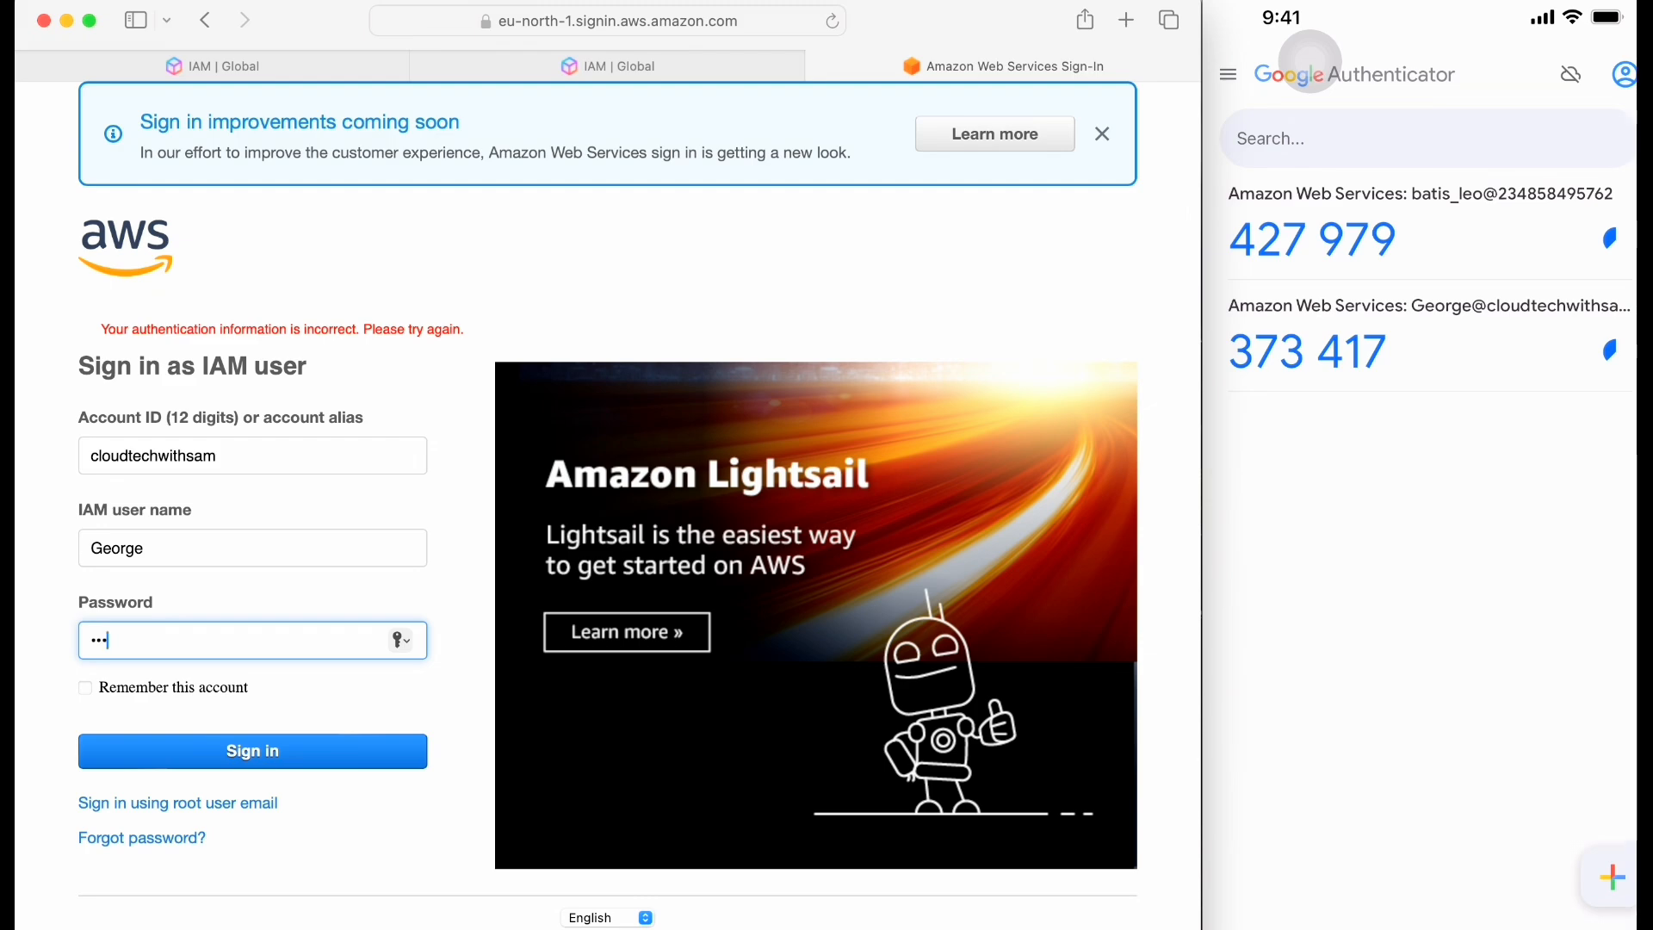
text(•••••)
click(318, 752)
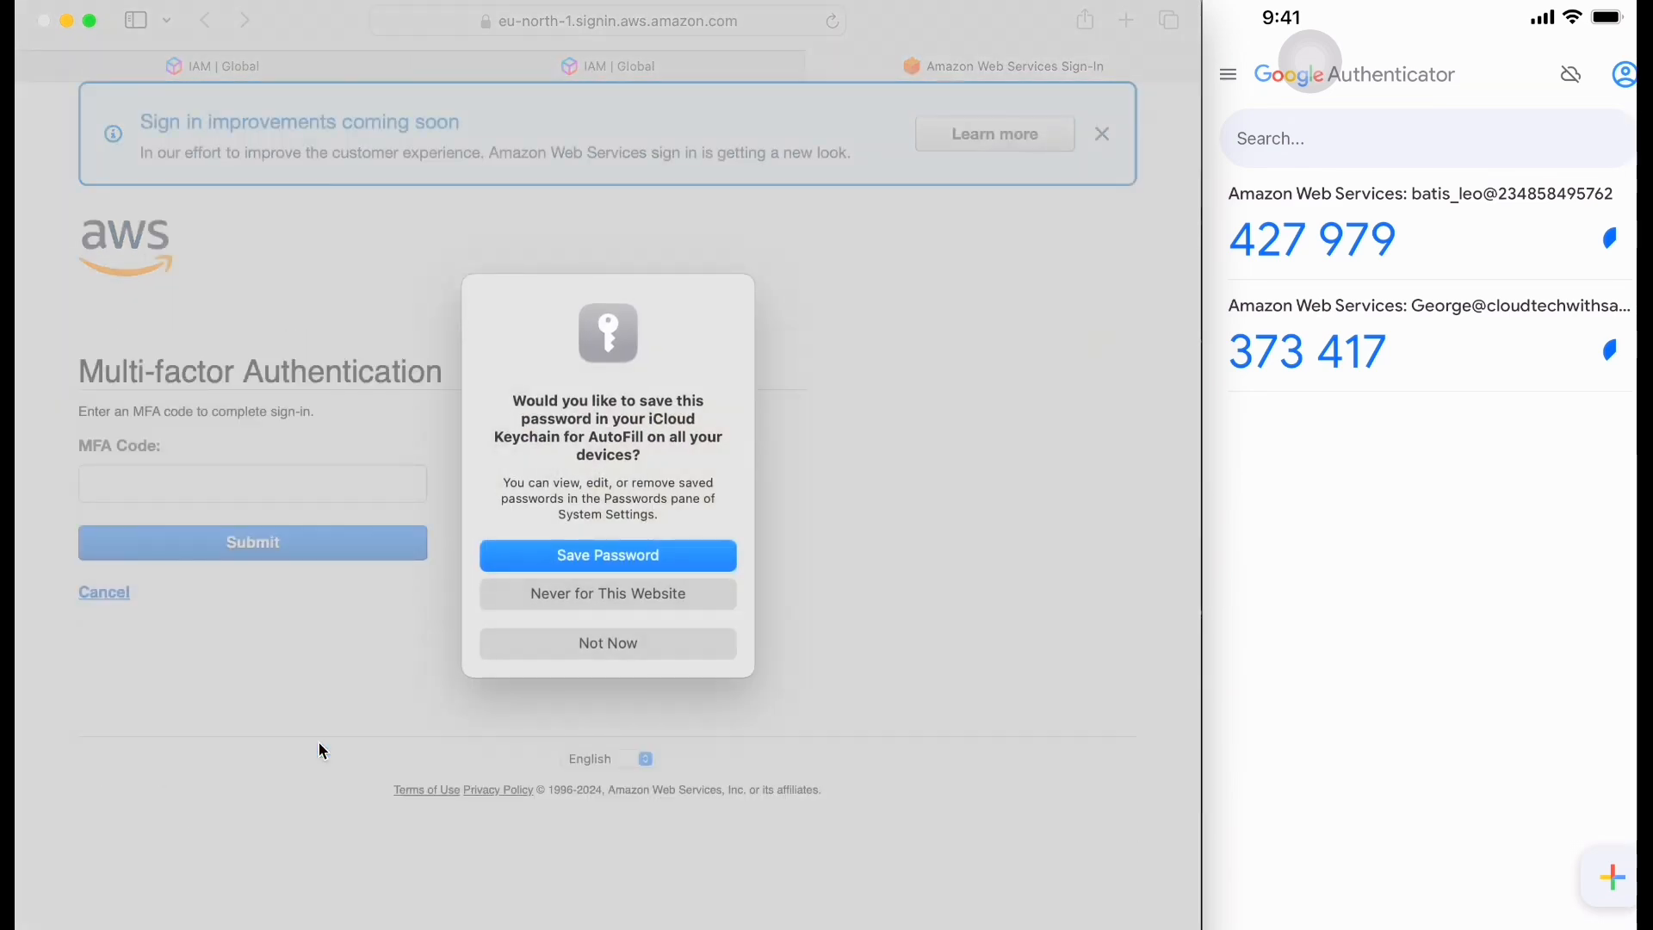
click(646, 638)
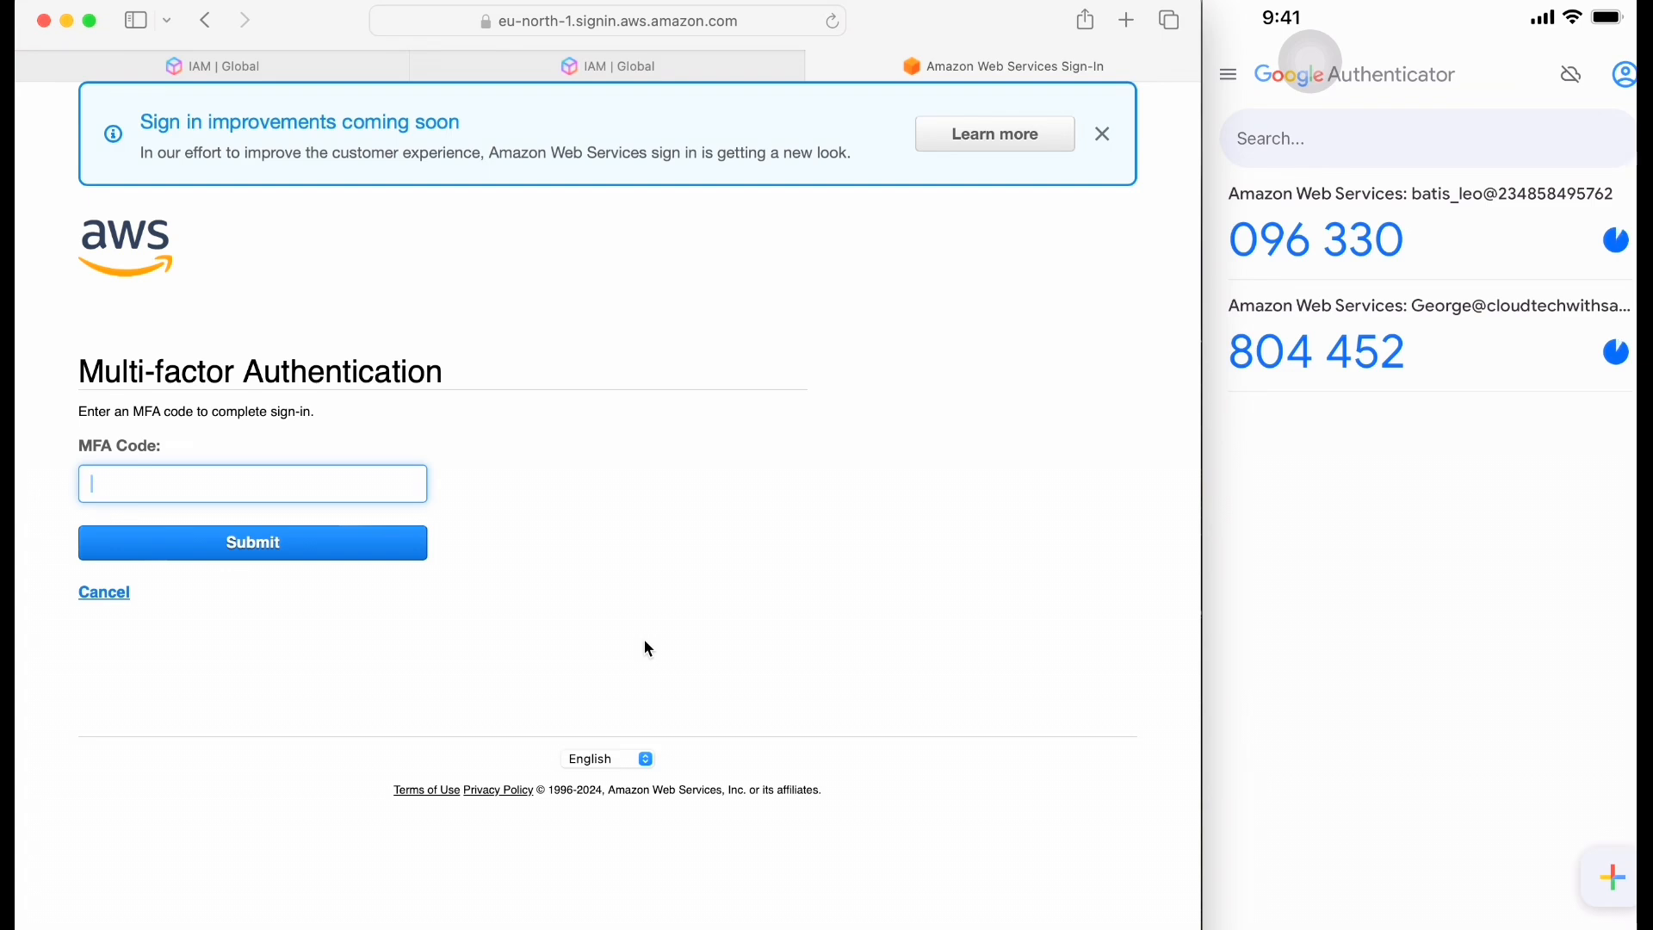
click(295, 549)
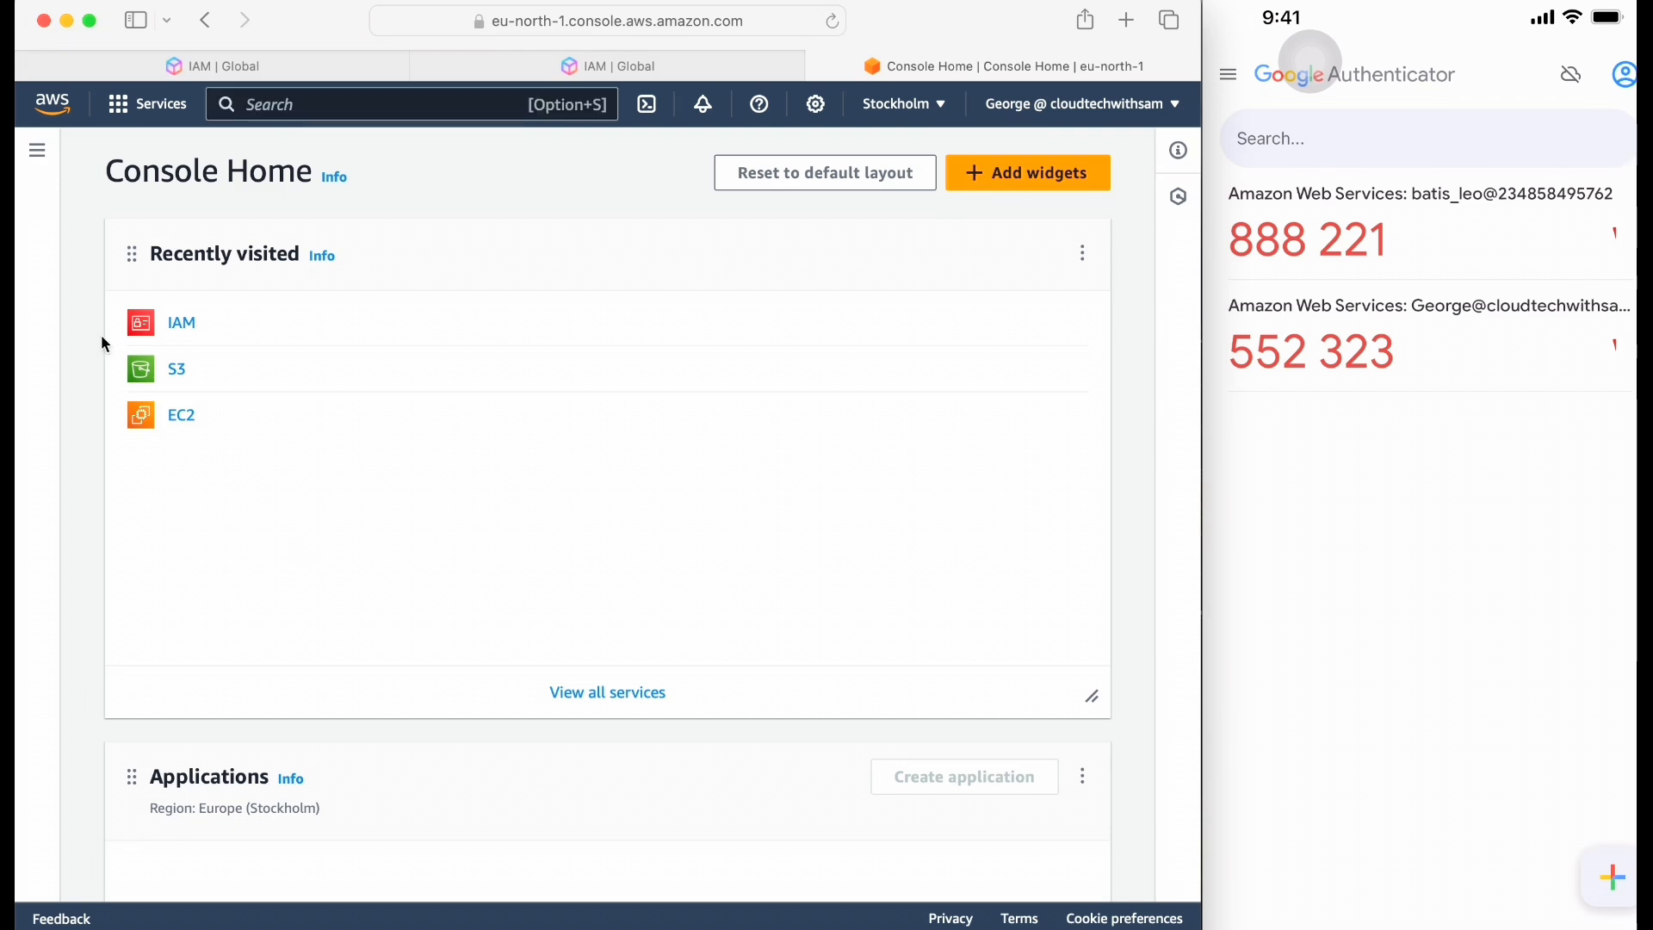
Open IAM from the Recently visited list on Console Home.
click(186, 332)
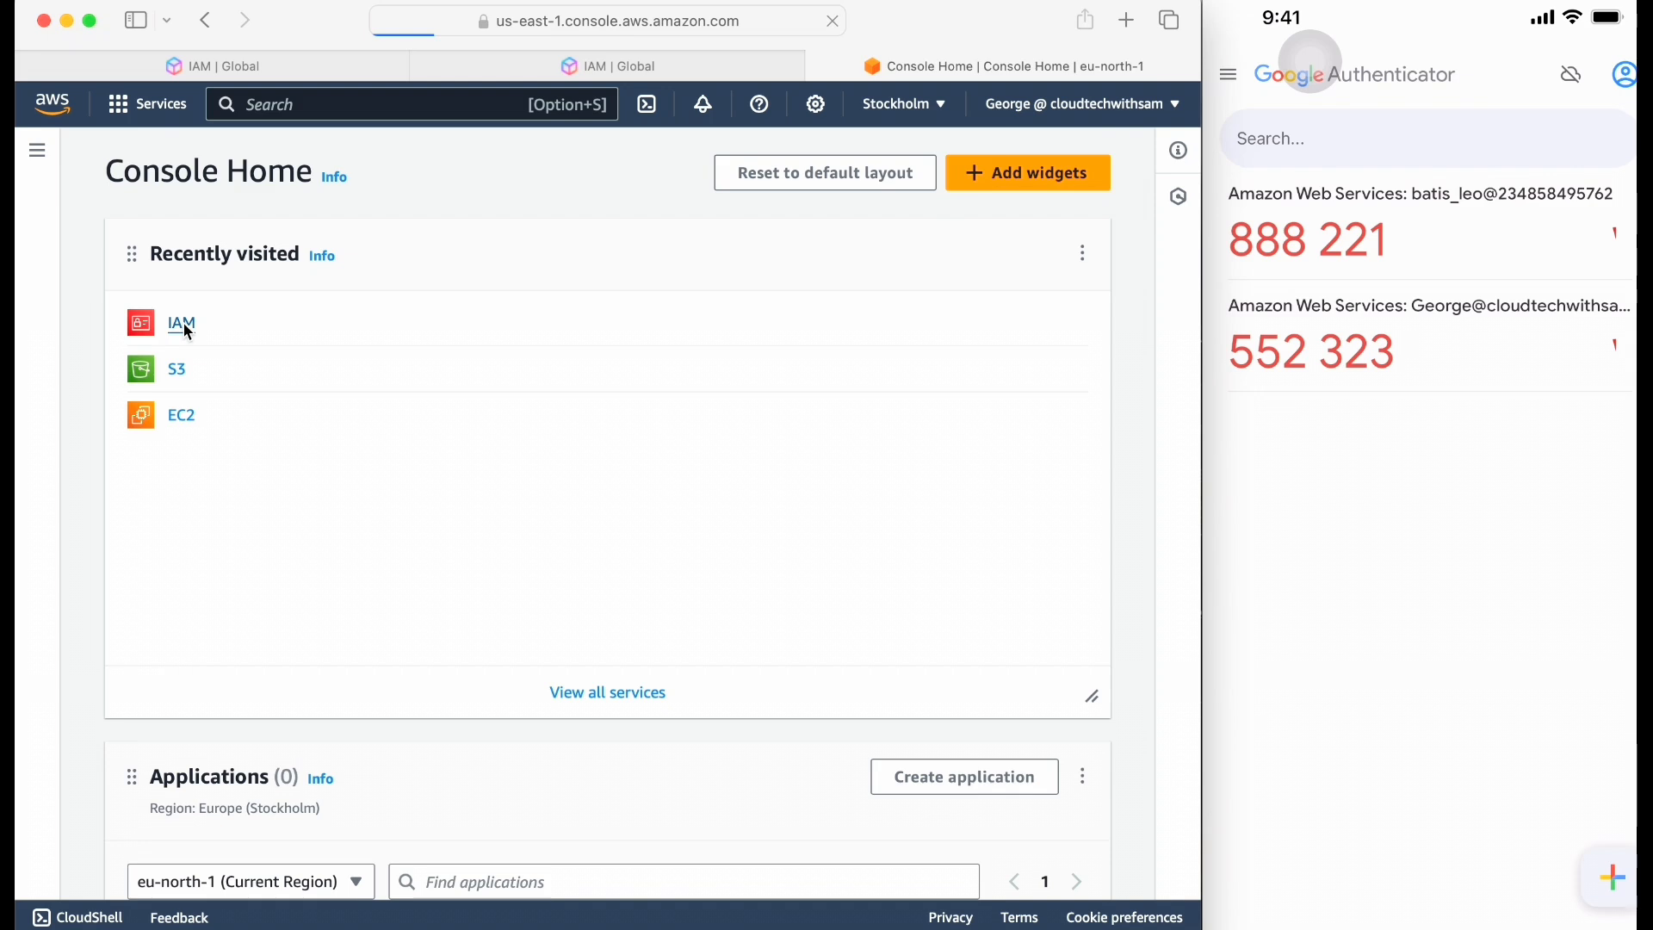